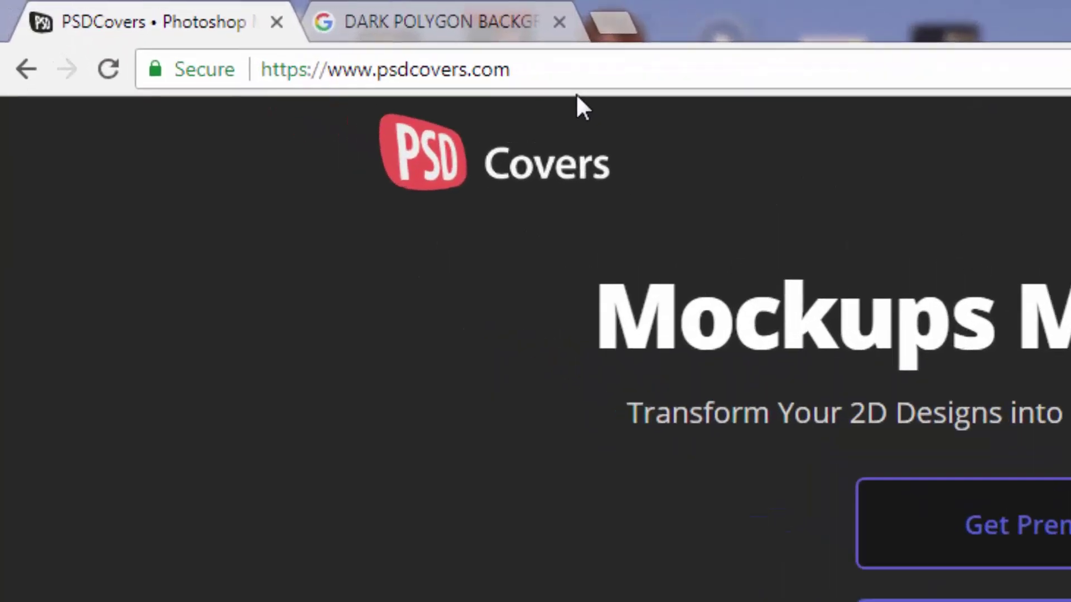
Browse the psdcovers.com mockup categories and popular mockups, then return to the top of the page
click(207, 29)
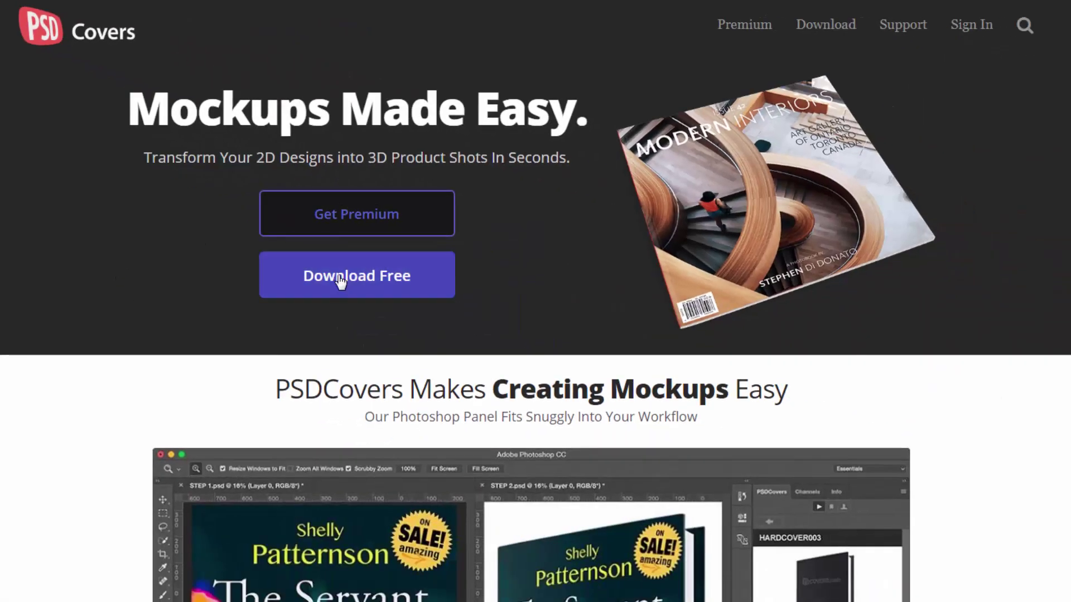
scroll(212, 330, down, 4)
scroll(212, 329, down, 15)
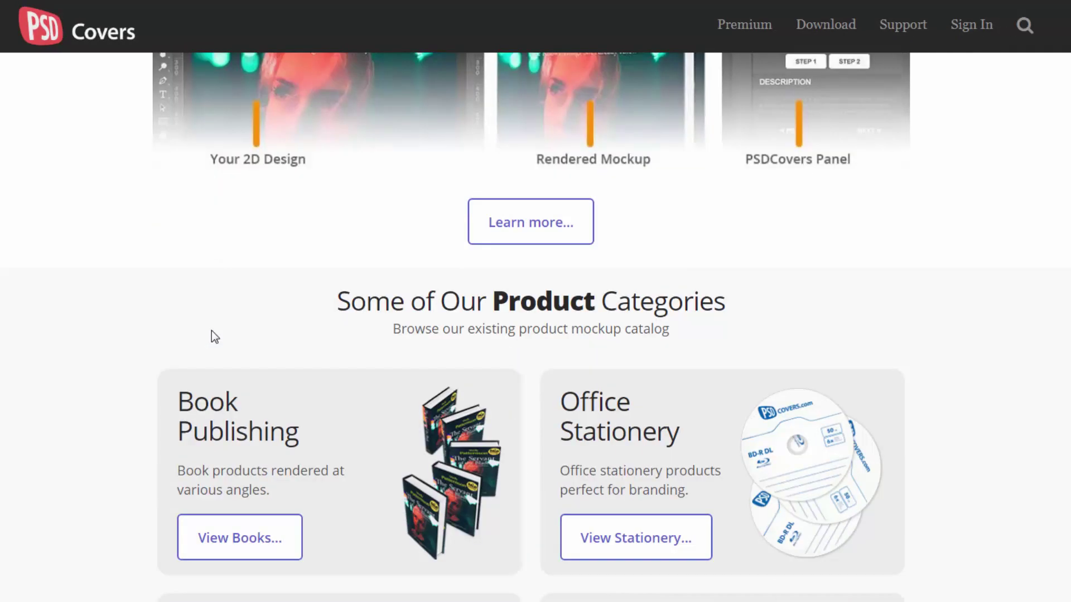
scroll(431, 301, down, 4)
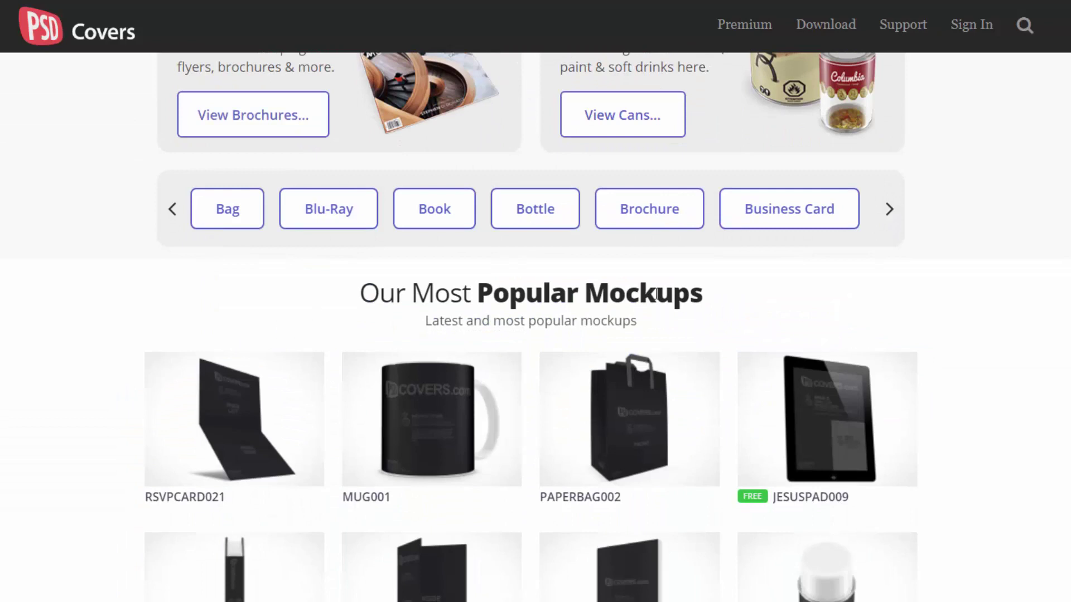
scroll(736, 586, down, 1)
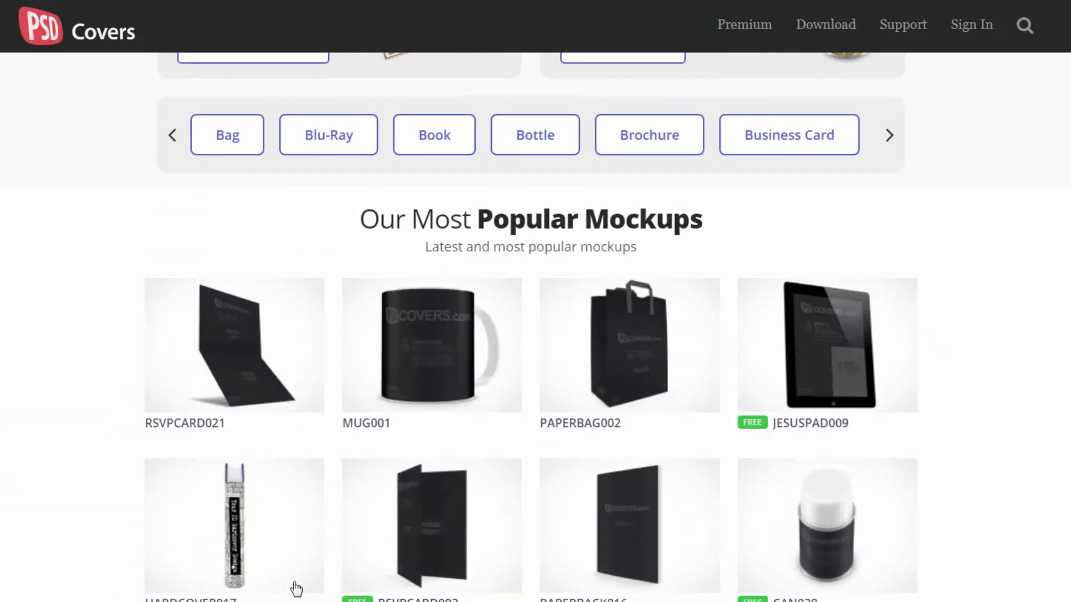
scroll(93, 600, up, 10)
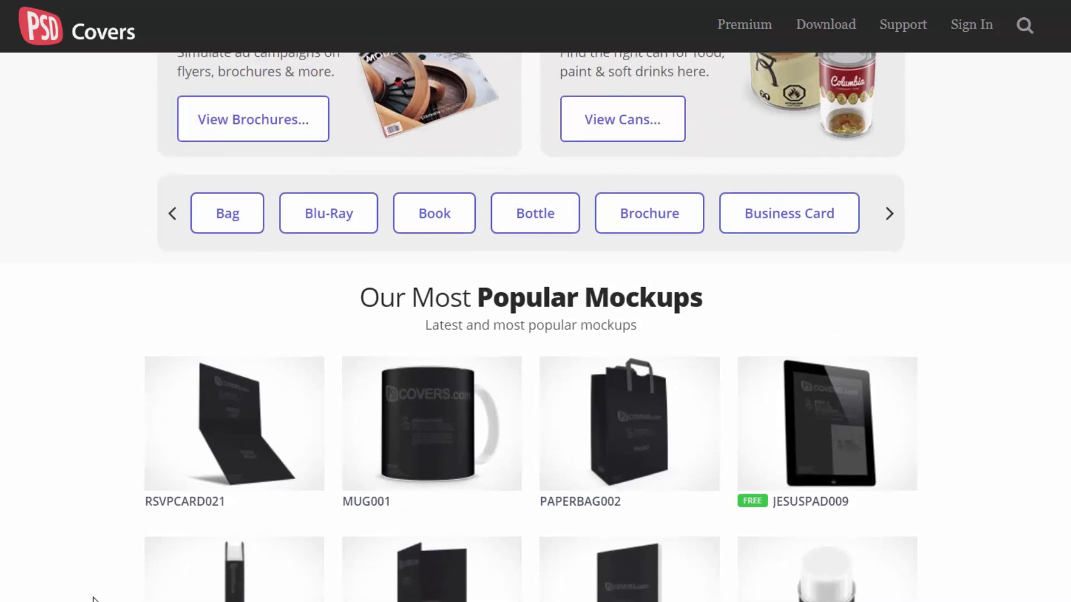
scroll(93, 596, up, 6)
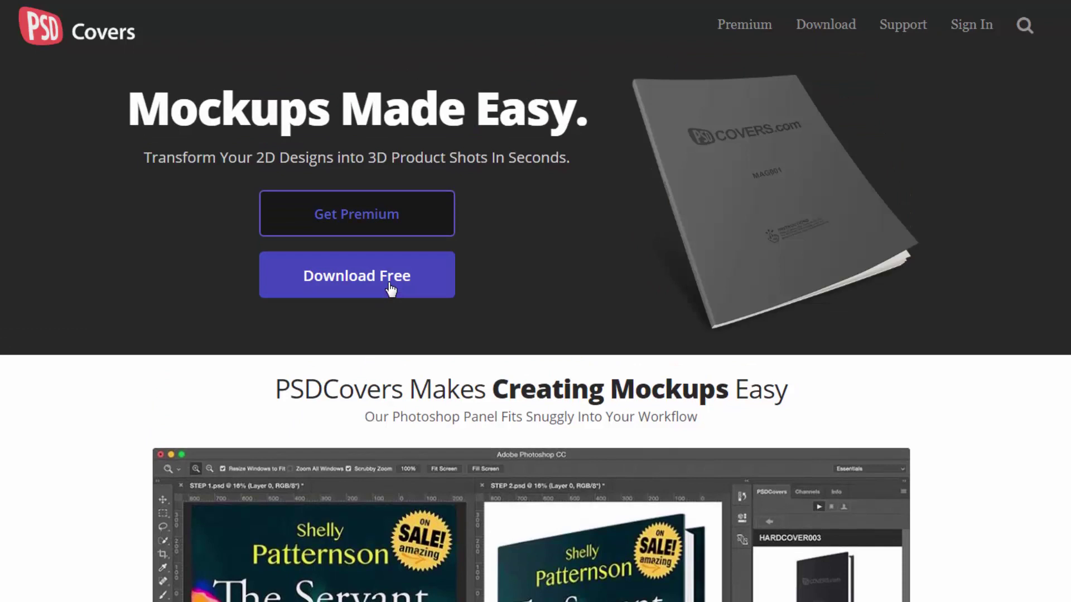
On the PSDCovers download page, view the Photoshop version list without choosing, then switch to Photoshop
click(391, 289)
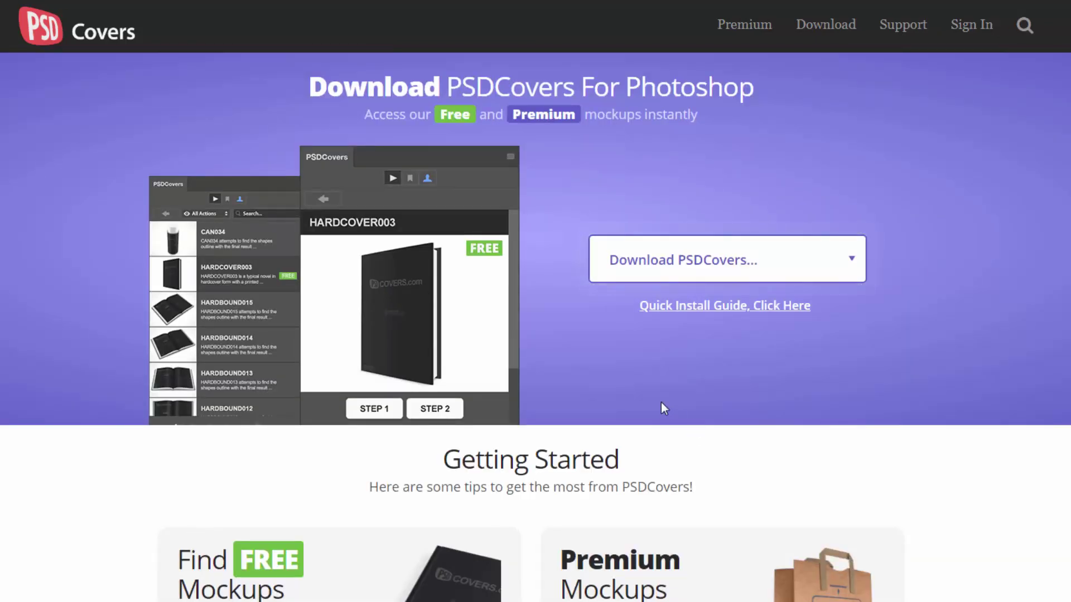
click(844, 260)
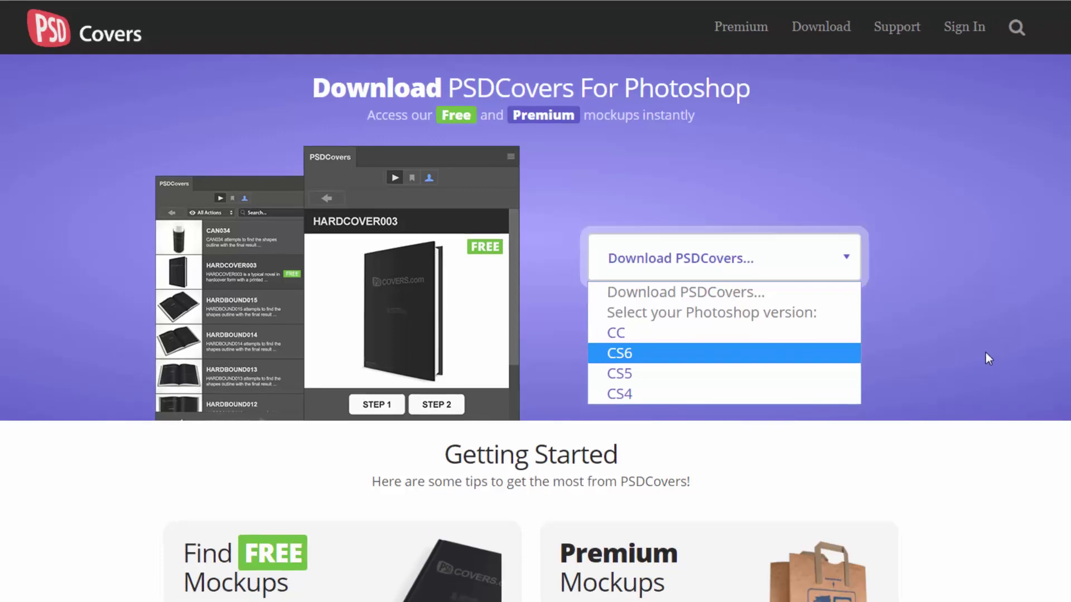
click(986, 356)
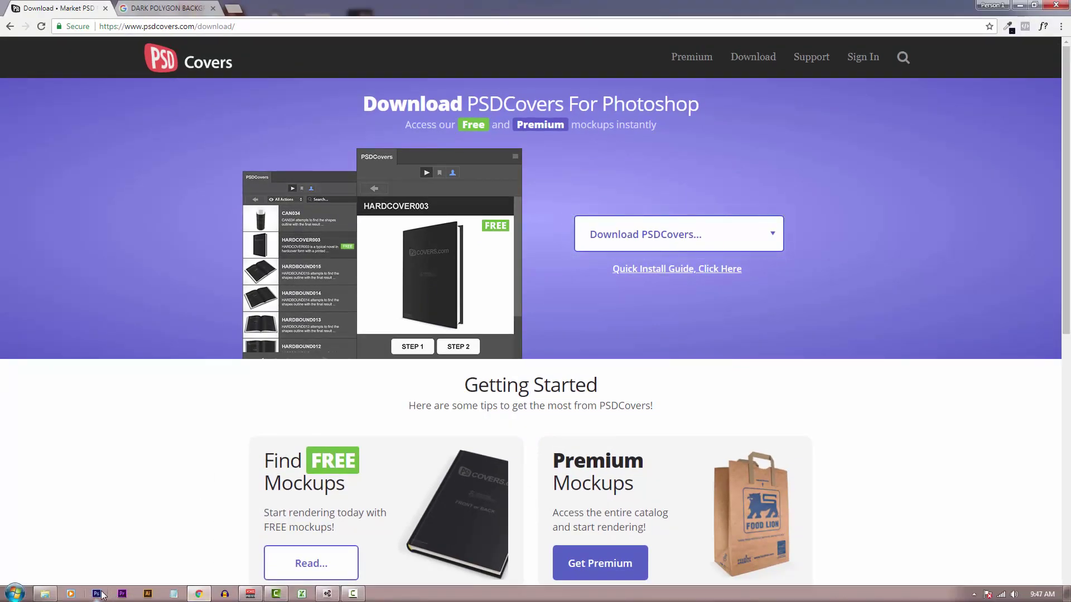
click(99, 594)
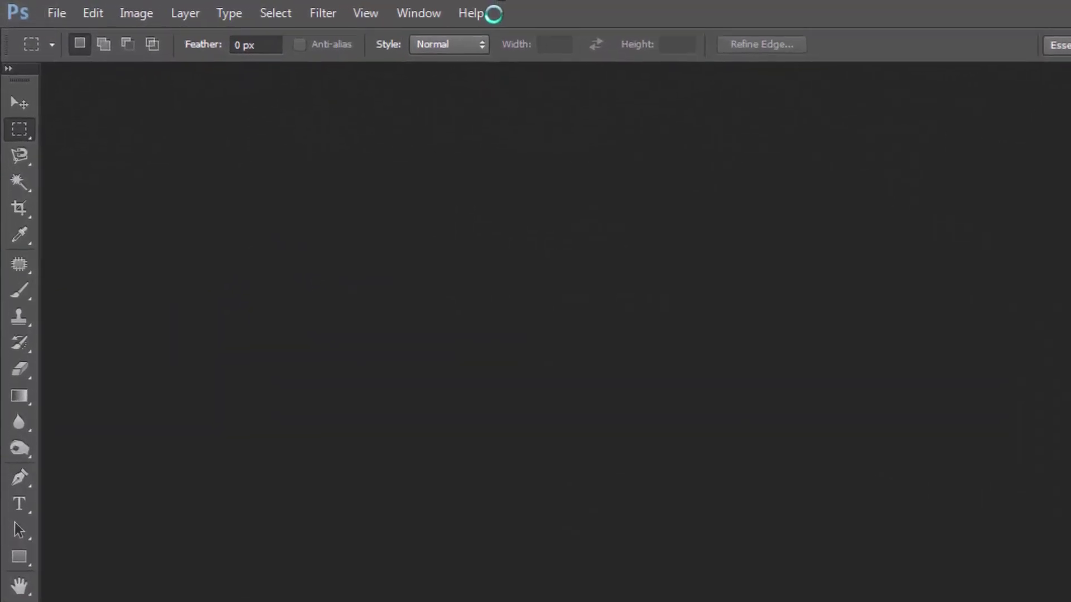
click(481, 14)
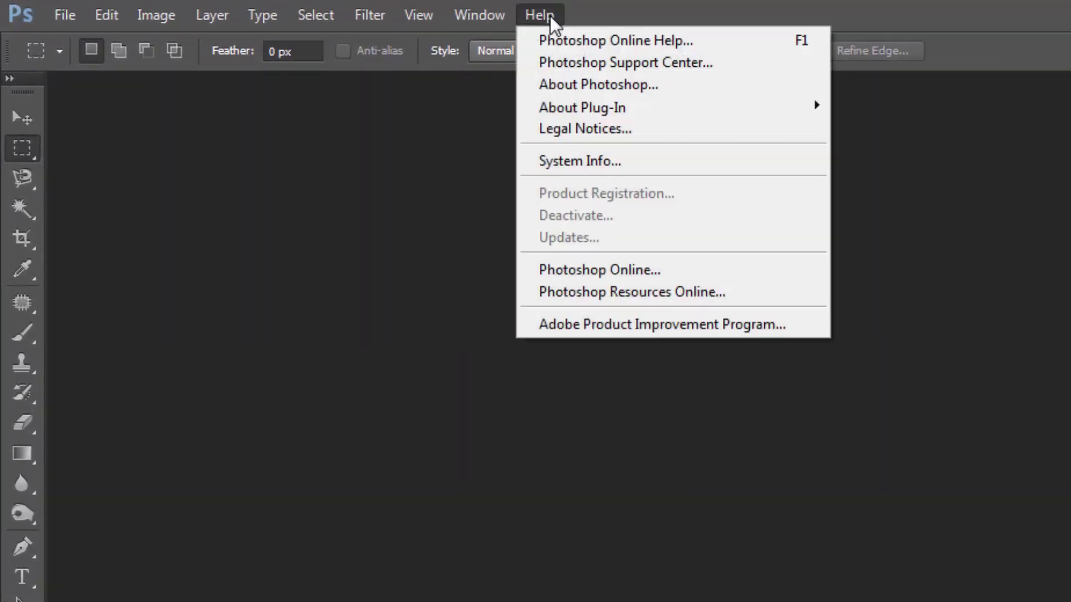
click(560, 85)
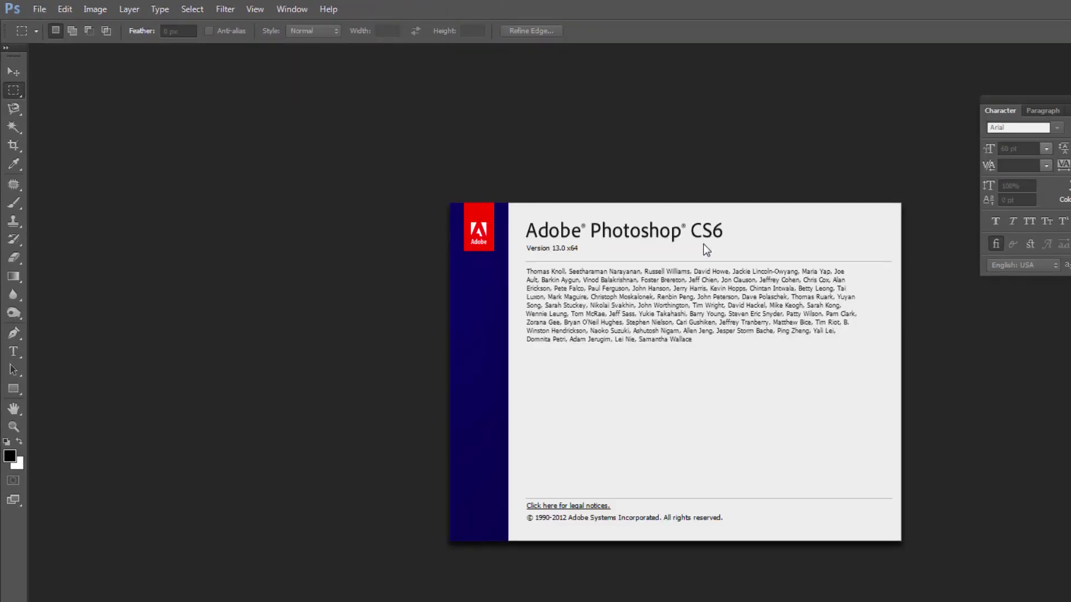
click(720, 247)
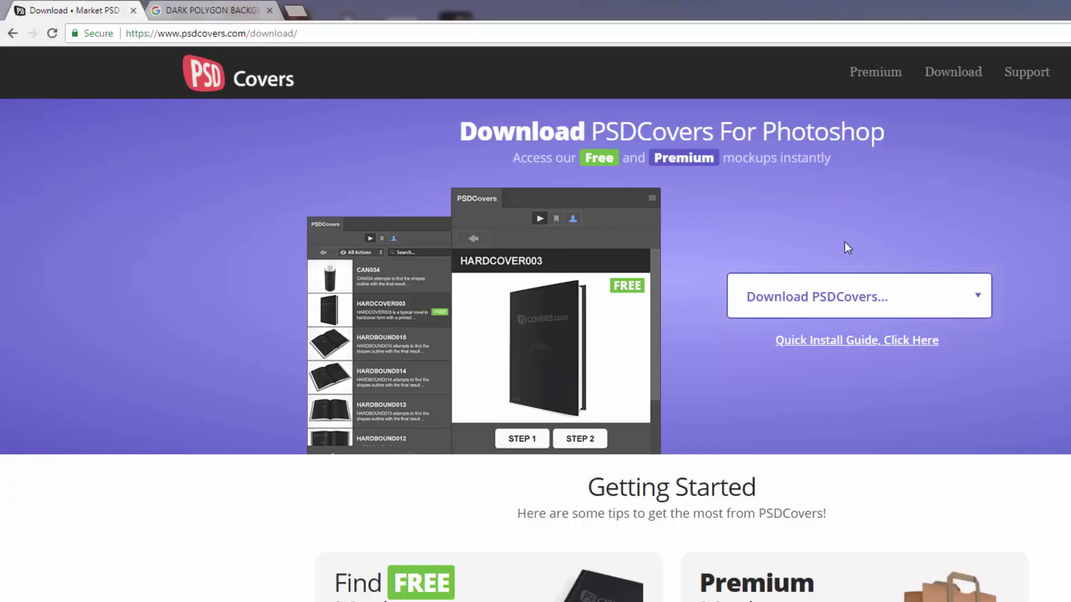
Choose CS6 in the Download PSDCovers list to download the .zxp extension
click(854, 285)
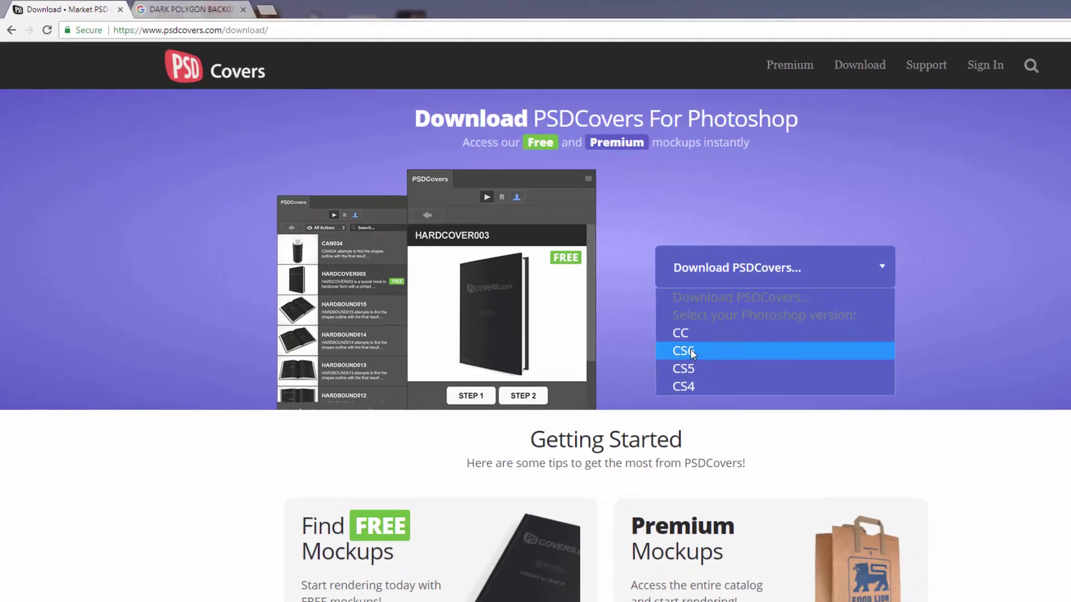
click(766, 389)
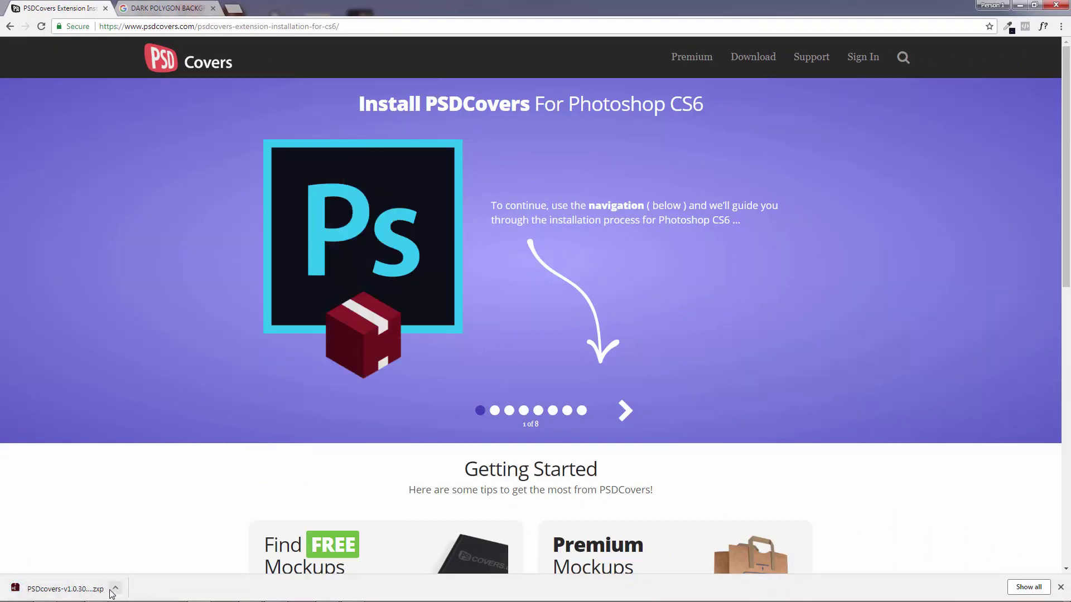
Install the PSDcovers 1.0.30 extension for Photoshop CS6, then close Photoshop to restart it
click(87, 592)
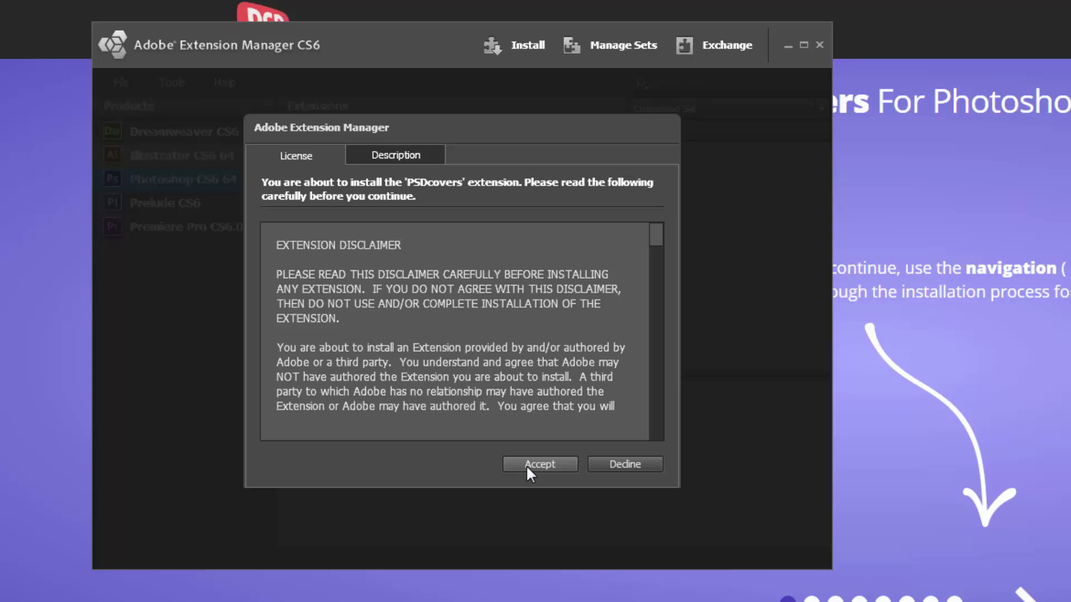
click(522, 465)
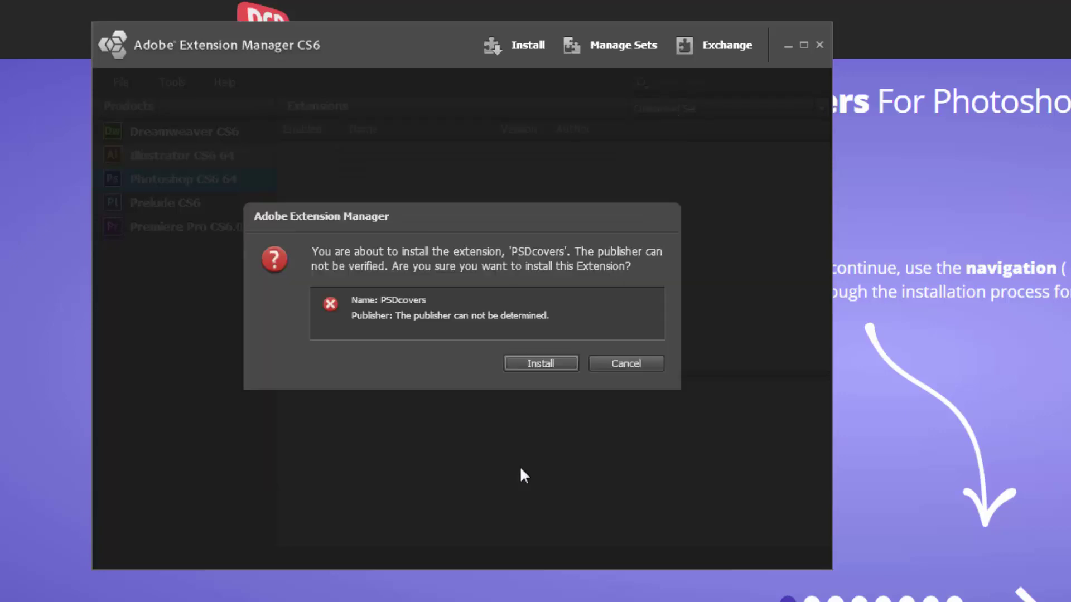
click(529, 364)
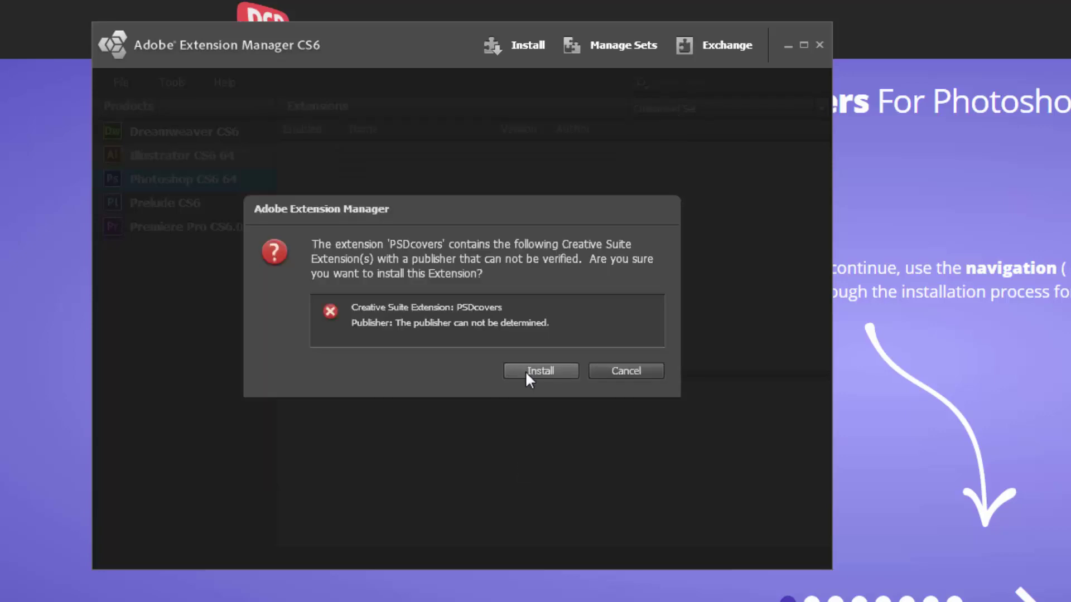
click(526, 371)
click(560, 373)
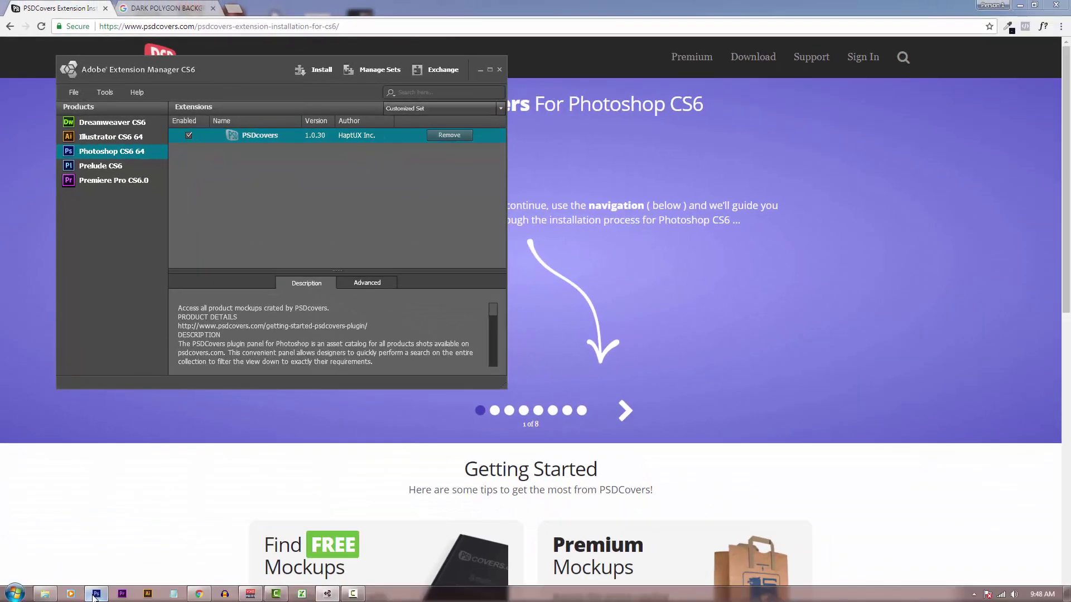
right_click(94, 596)
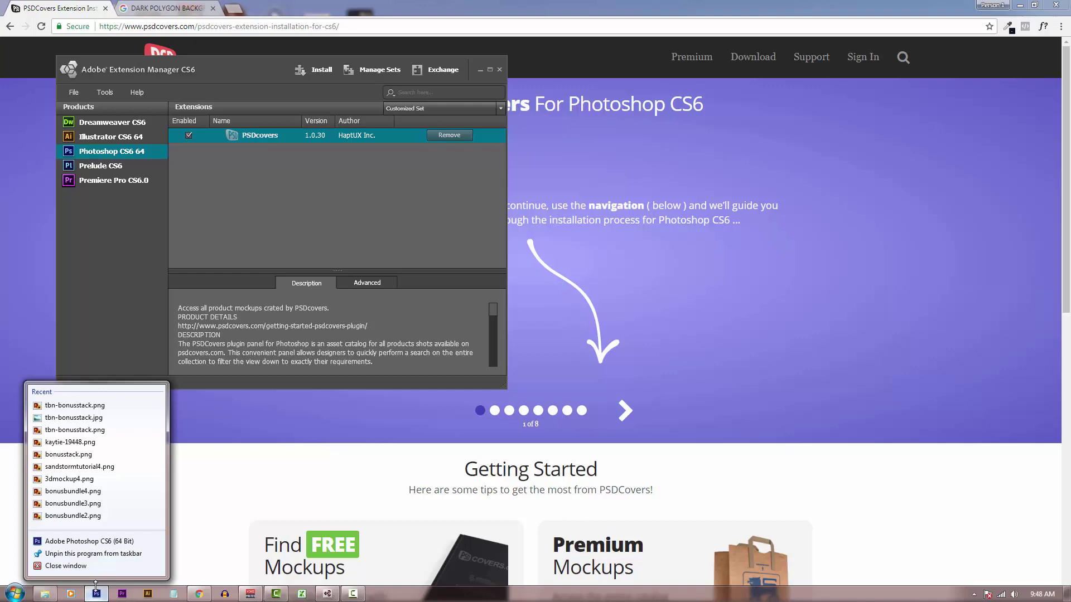
click(95, 567)
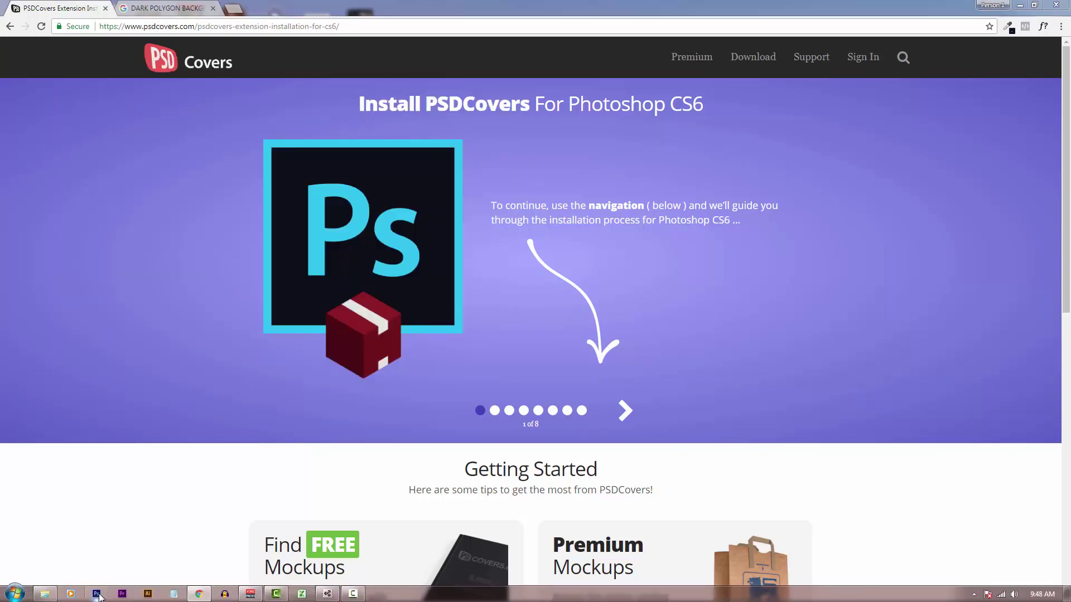
Relaunch Photoshop and open the PSDcovers panel via Window > Extensions
click(97, 595)
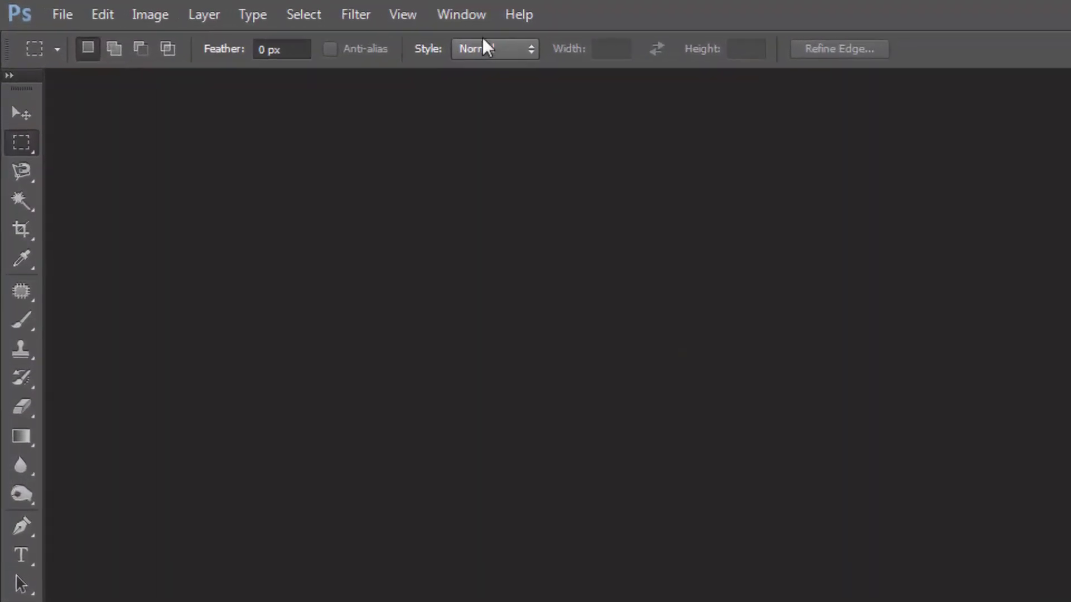
click(342, 12)
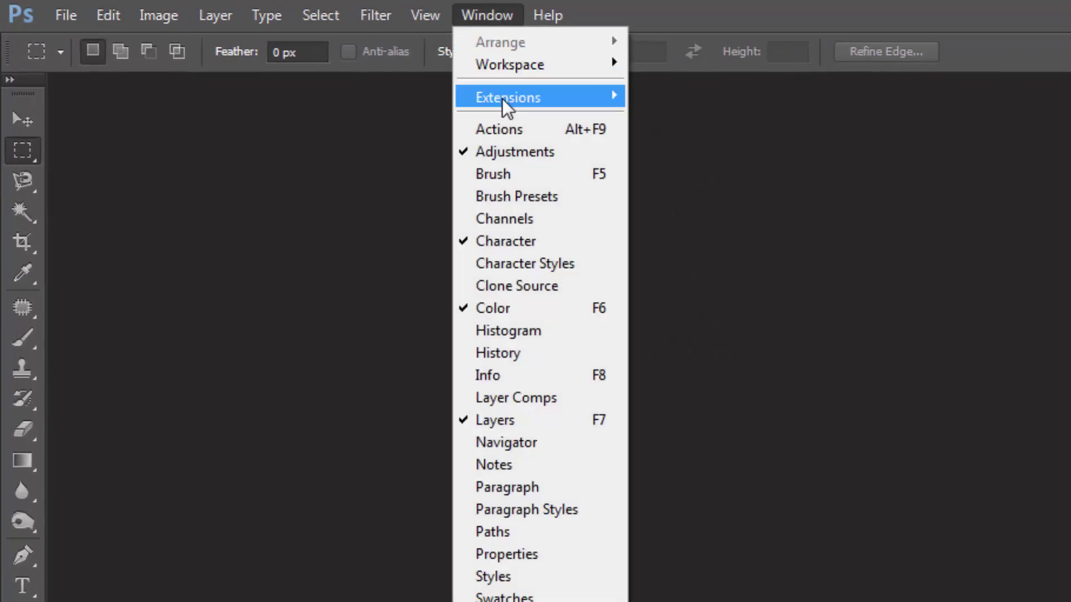
mouse_move(502, 102)
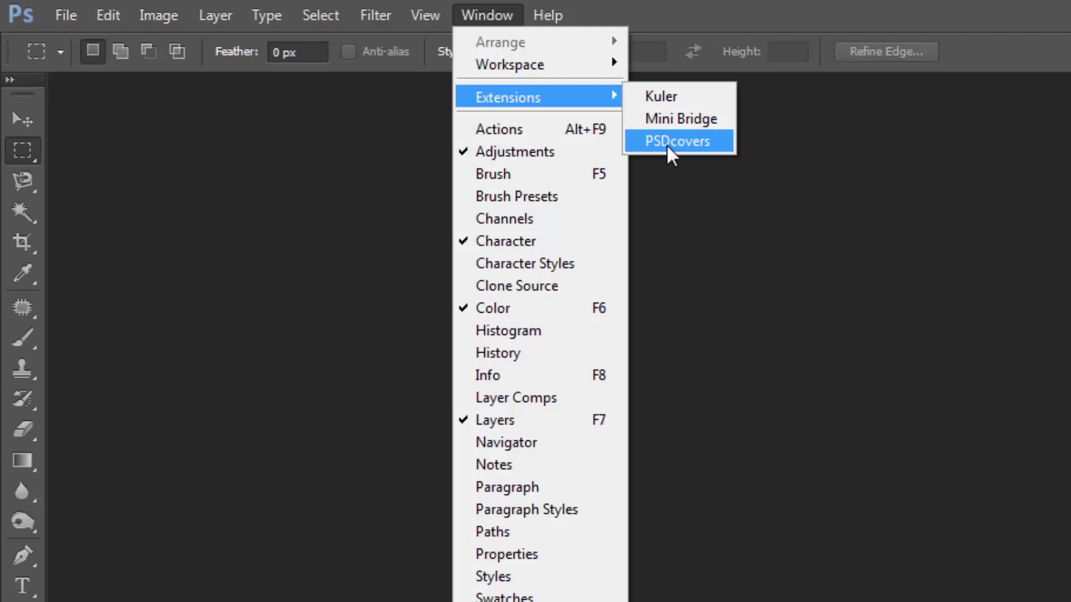
click(667, 142)
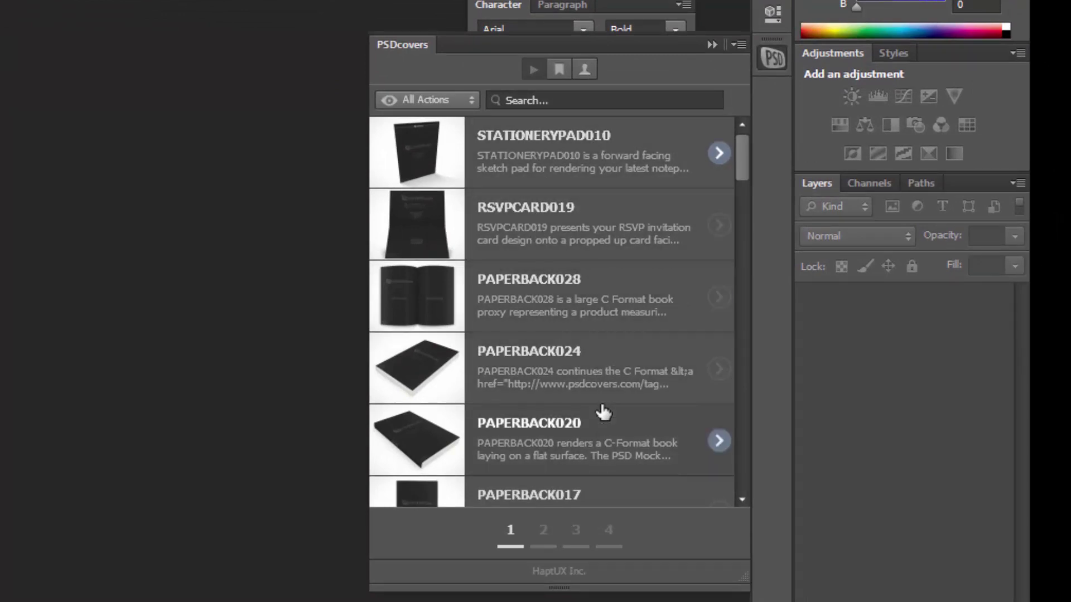
Dismiss the PSDcovers trial notice and search the mockup catalogue for 'box'
scroll(602, 412, down, 15)
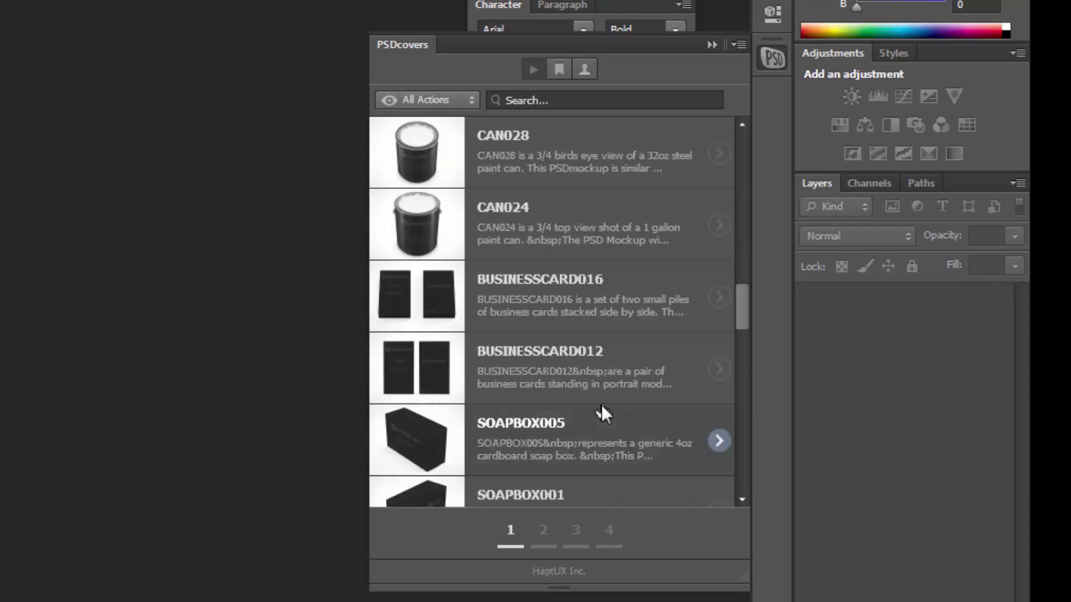
scroll(601, 404, down, 10)
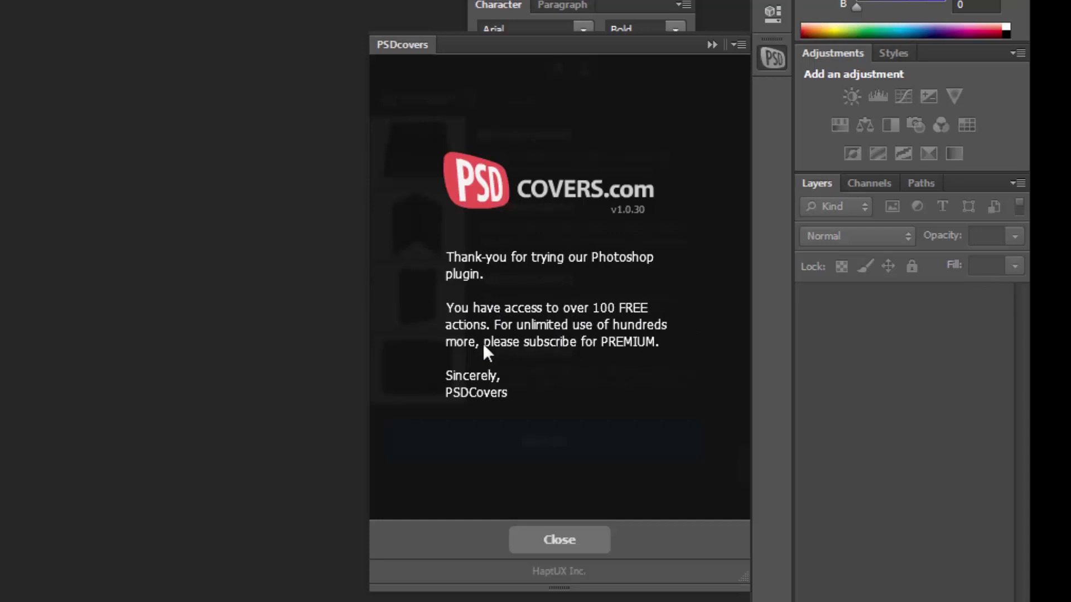
click(579, 545)
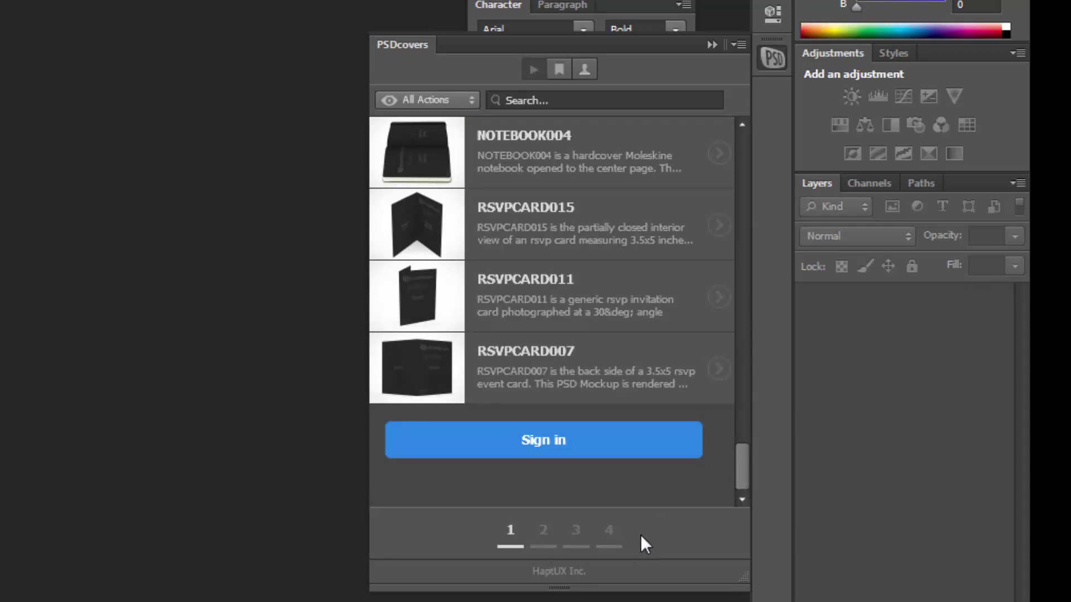
drag(746, 473, 735, 189)
click(555, 99)
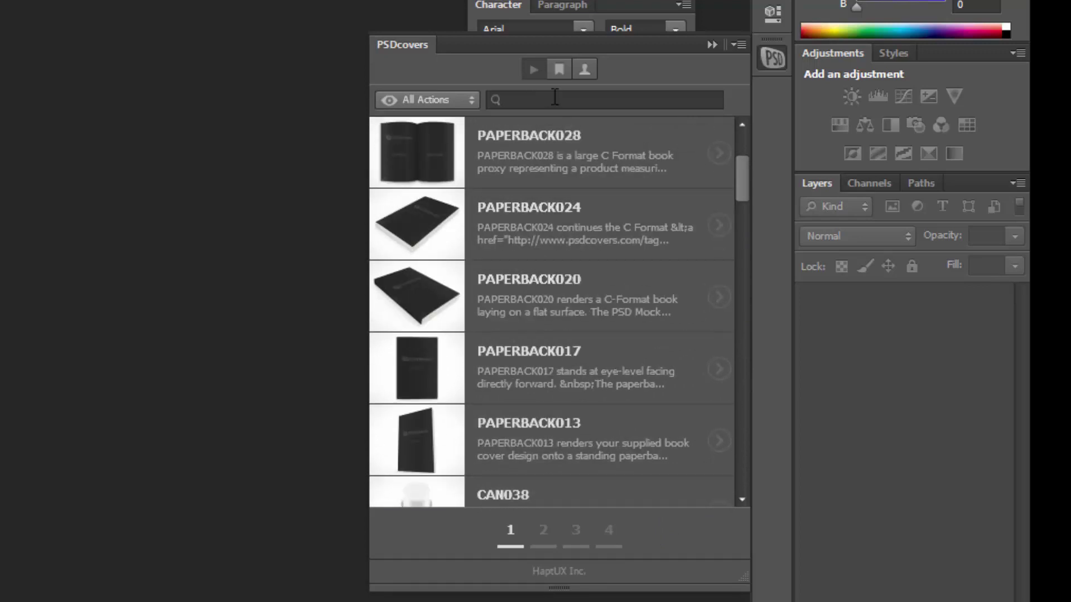
text(box)
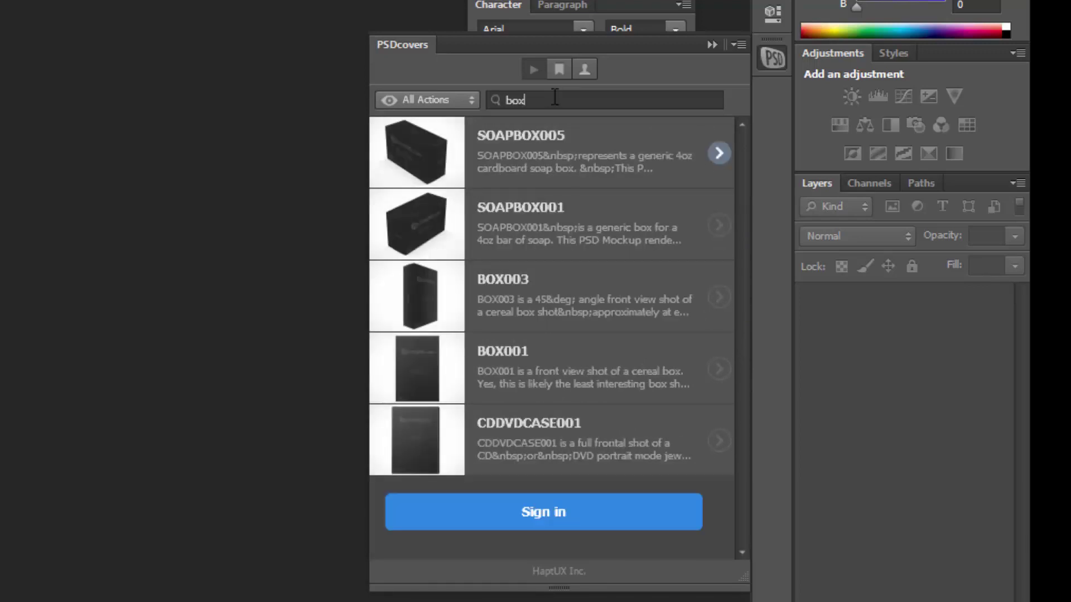
Run STEP 1 of the BOX003 mockup to generate its template document, zoomed out to fit
click(510, 303)
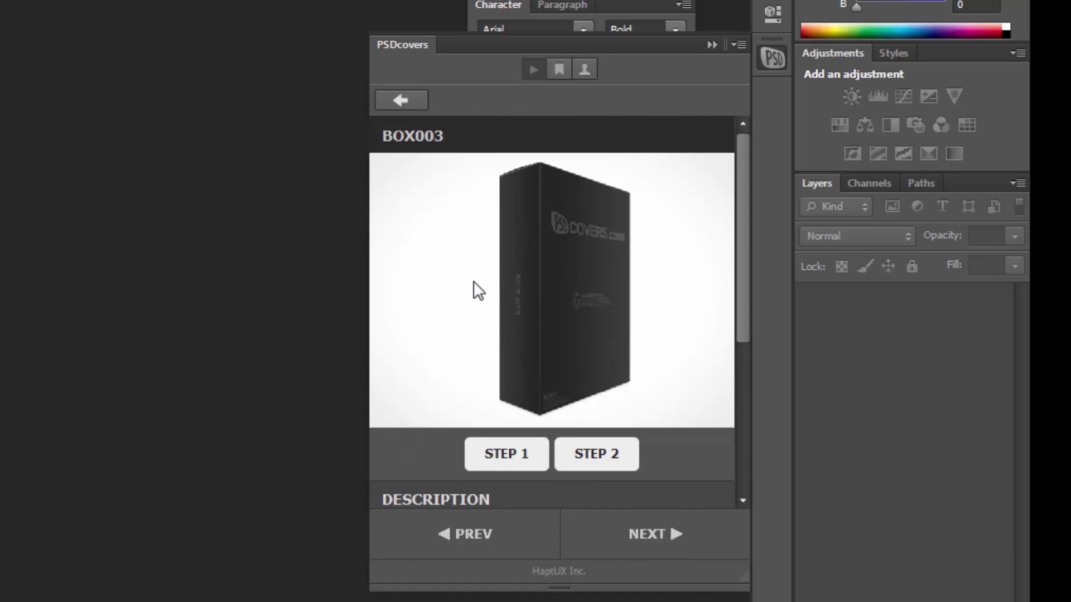
click(511, 465)
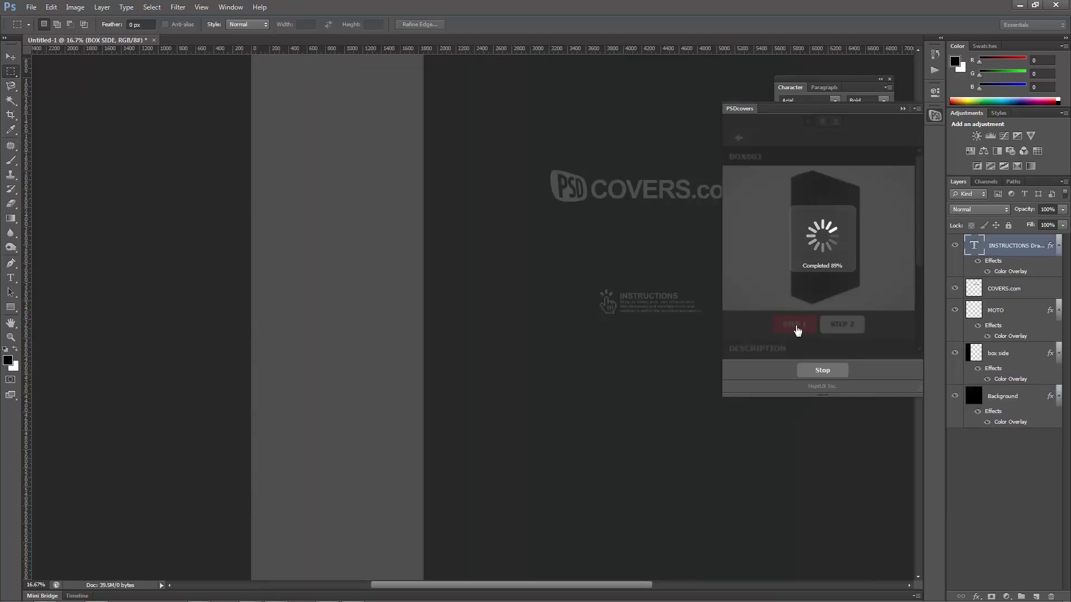
key(ctrl+minus)
key(ctrl+minus)
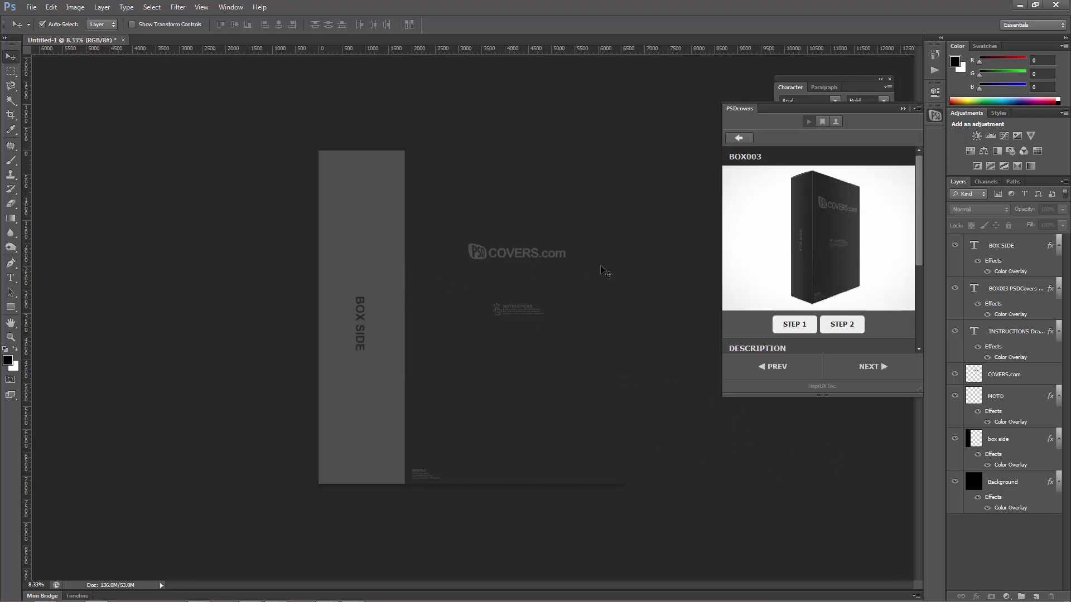
Delete the placeholder layers from BOX SIDE through MOTO
click(488, 256)
click(1006, 245)
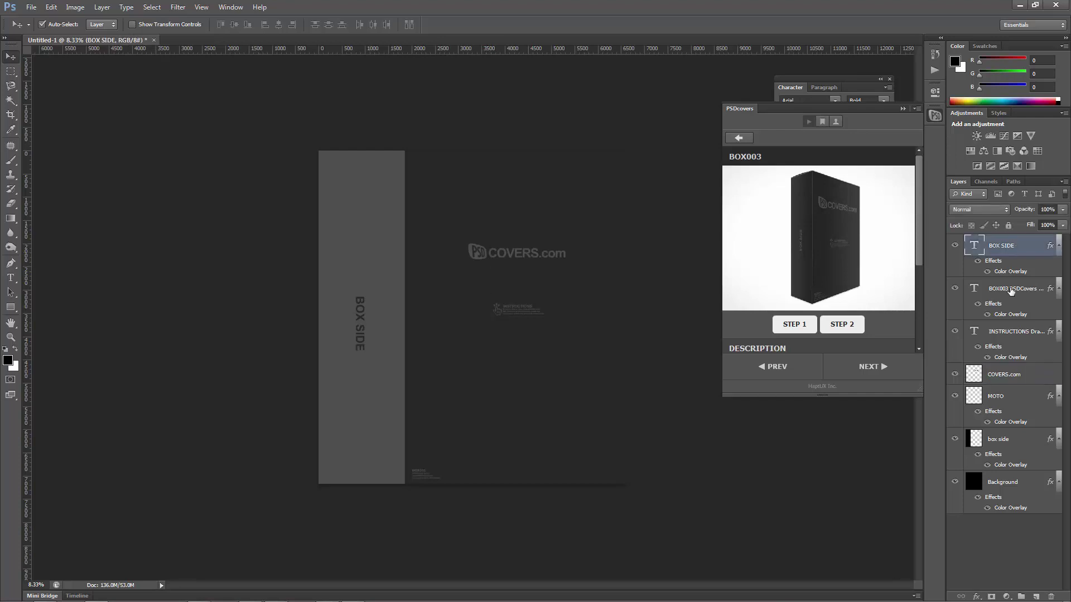
shift+click(1016, 397)
key(Delete)
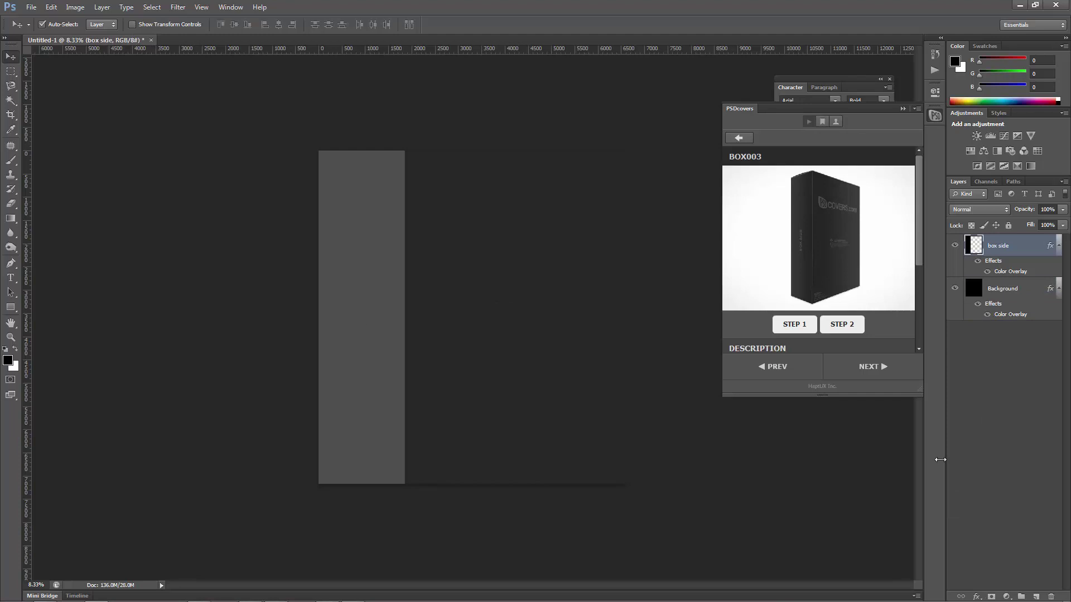
click(678, 419)
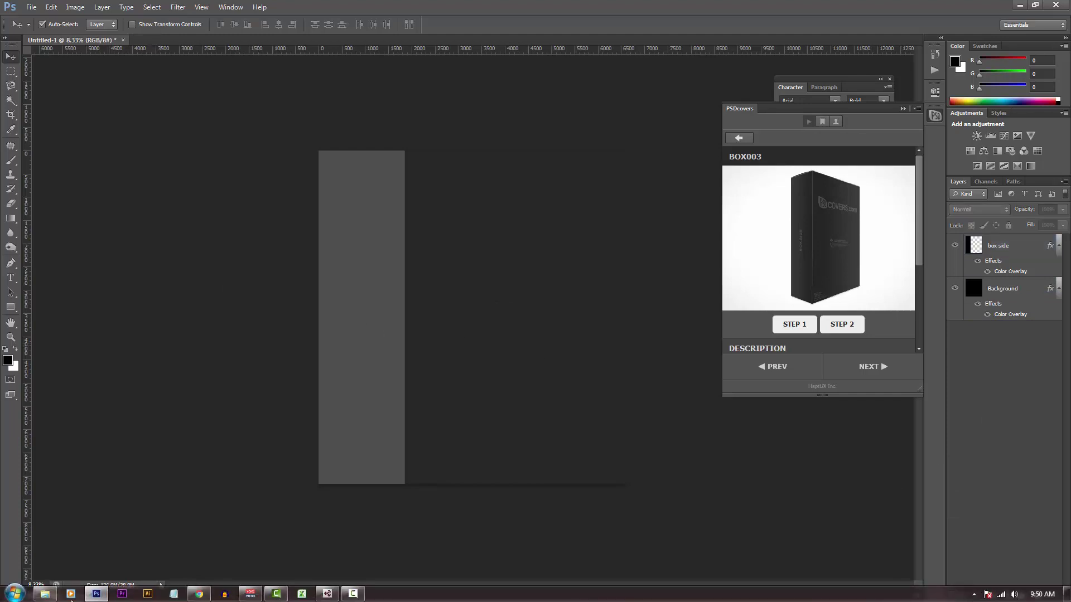
Place bg4.jpg on the template, rotated 90° and scaled up to cover it
click(45, 598)
click(182, 295)
drag(183, 295, 482, 167)
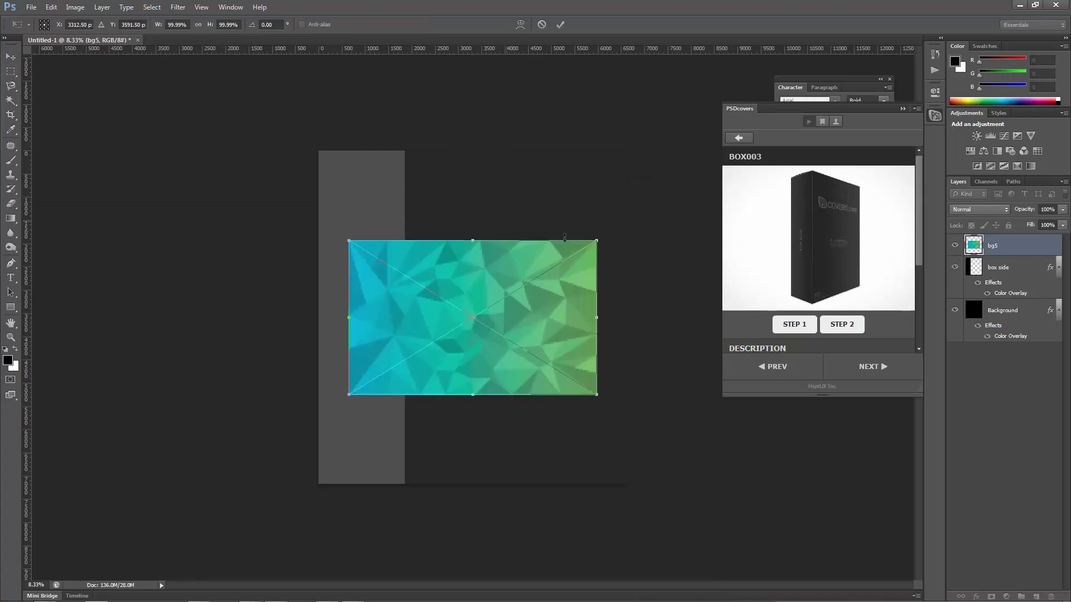
drag(604, 227, 584, 375)
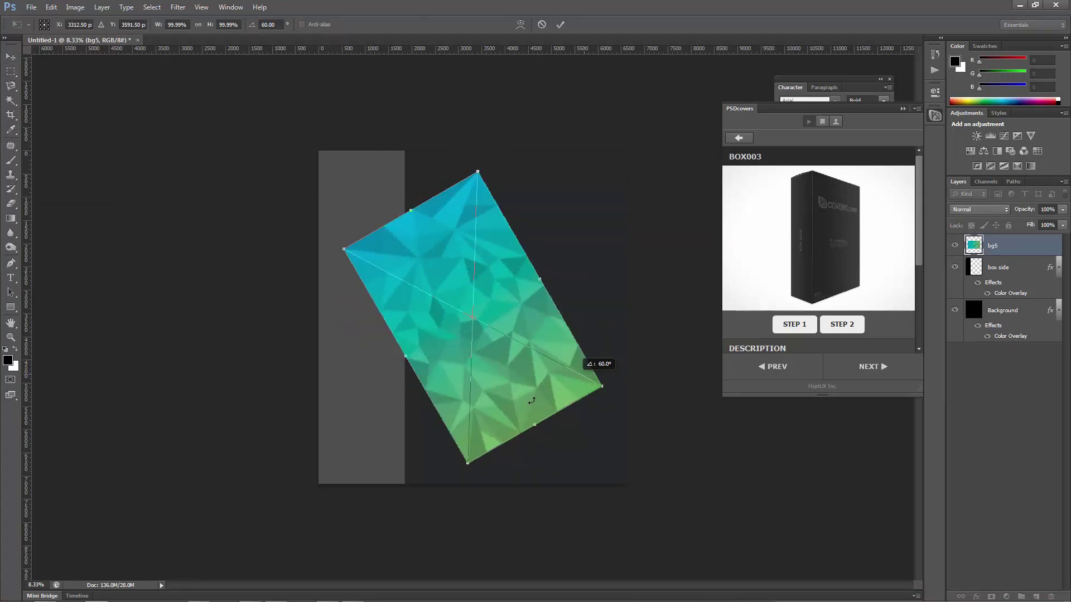
drag(531, 401, 555, 379)
drag(474, 385, 461, 334)
drag(560, 398, 628, 509)
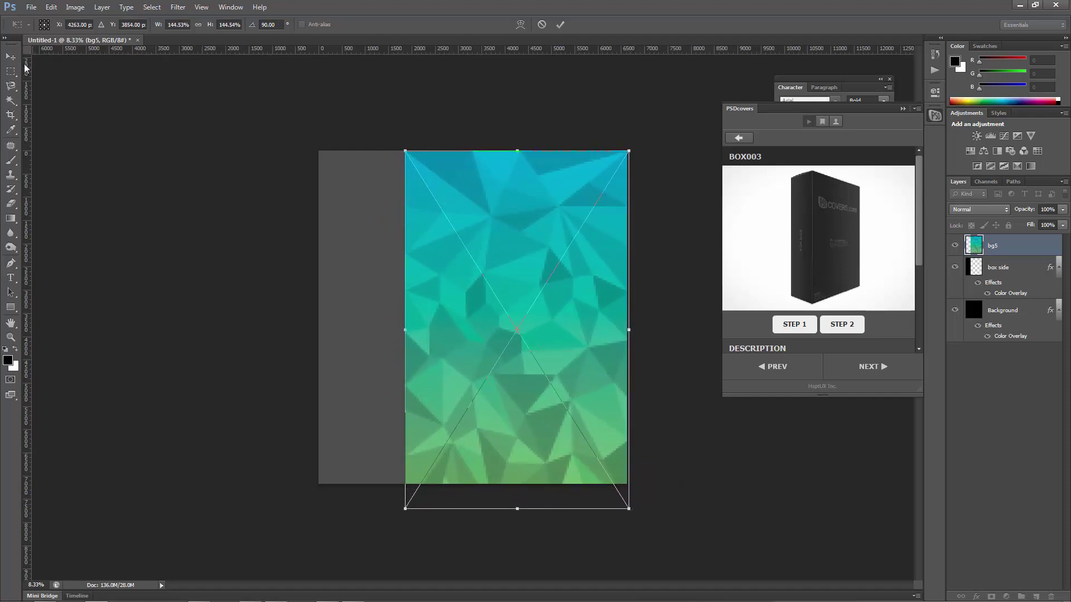
click(11, 56)
key(Return)
Stretch the polygon background image out to the canvas's left edge
key(ctrl+t)
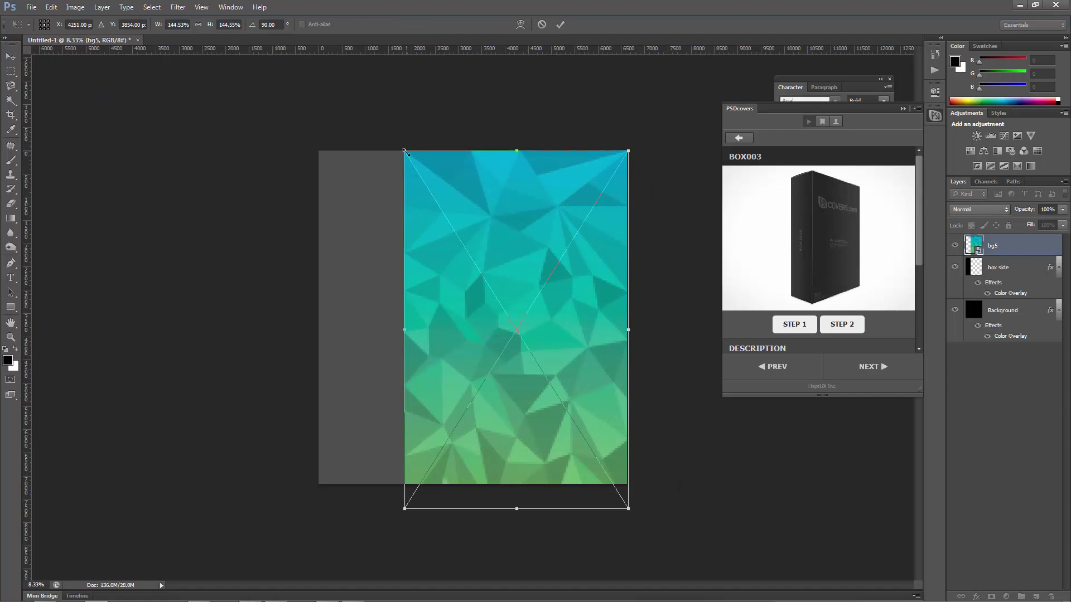
drag(405, 151, 318, 53)
key(Return)
Put the box side above the image and add near-black 'MY TITLE' text at 128.71 pt
key(ctrl+bracketleft)
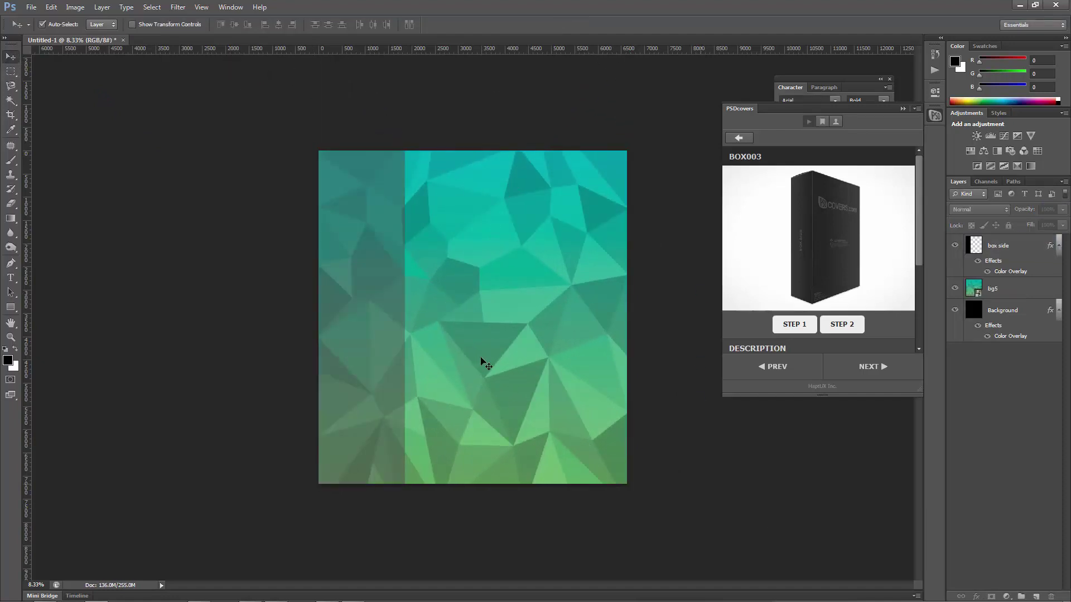
key(t)
click(446, 261)
text(MY TITLE)
key(ctrl+a)
click(357, 24)
click(1041, 236)
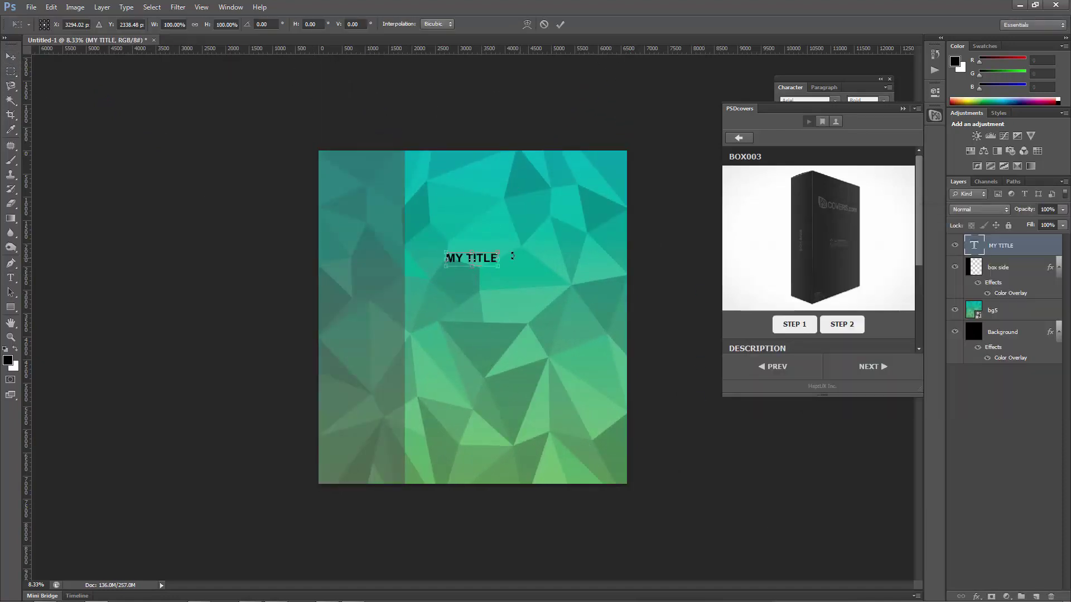
drag(186, 25, 344, 46)
click(357, 25)
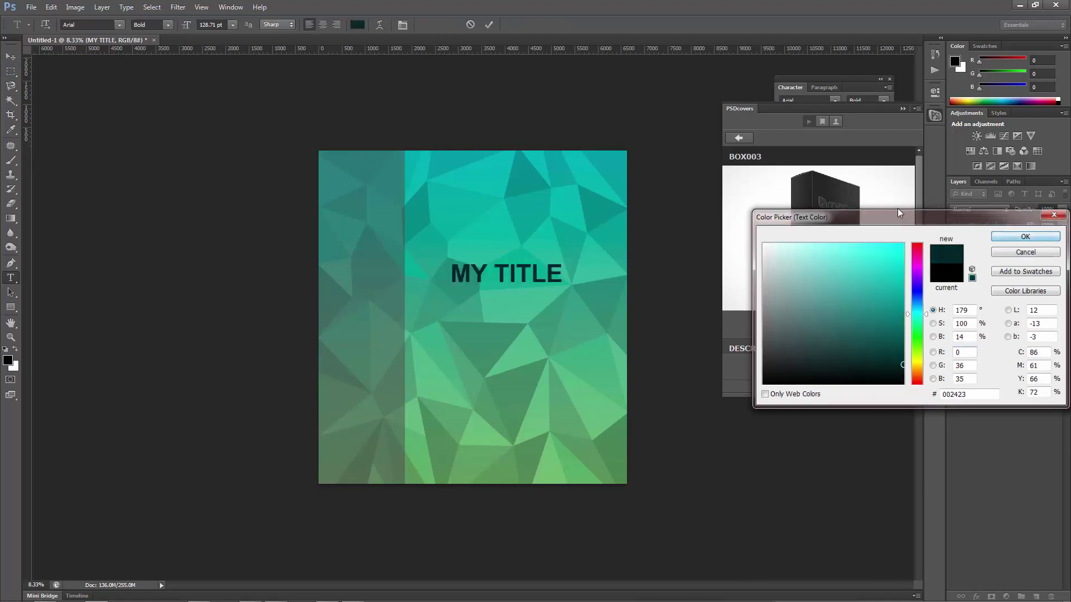
click(1039, 235)
click(11, 57)
Duplicate the title and turn the copy vertical, shrunk onto the side strip
key(ctrl+j)
key(ctrl+t)
drag(560, 262, 404, 277)
drag(385, 334, 359, 335)
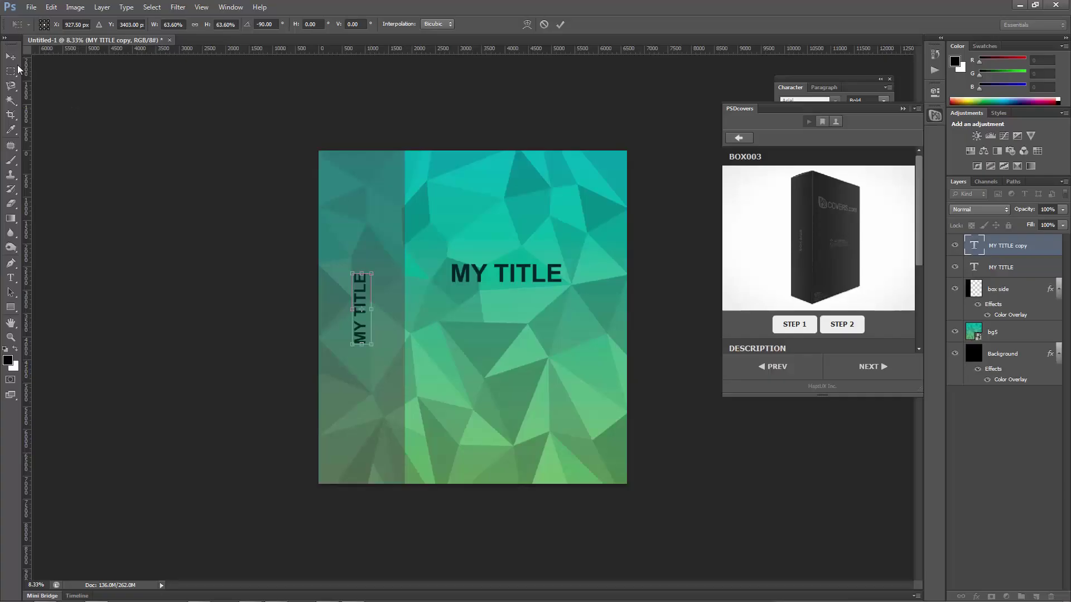
click(11, 56)
key(Return)
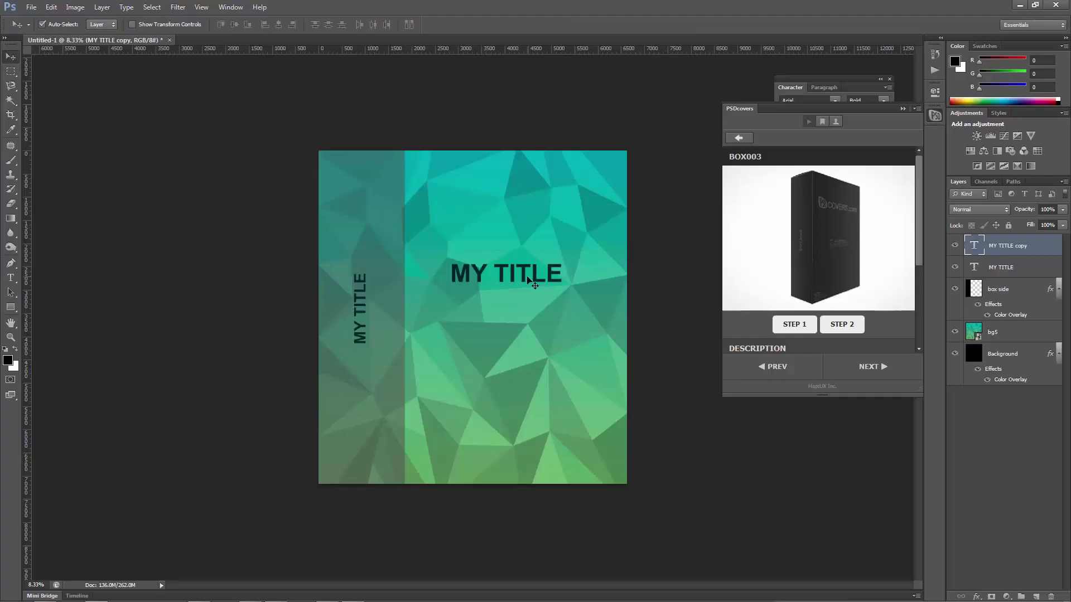
Fine-tune the positions of the front and vertical MY TITLE texts
click(524, 279)
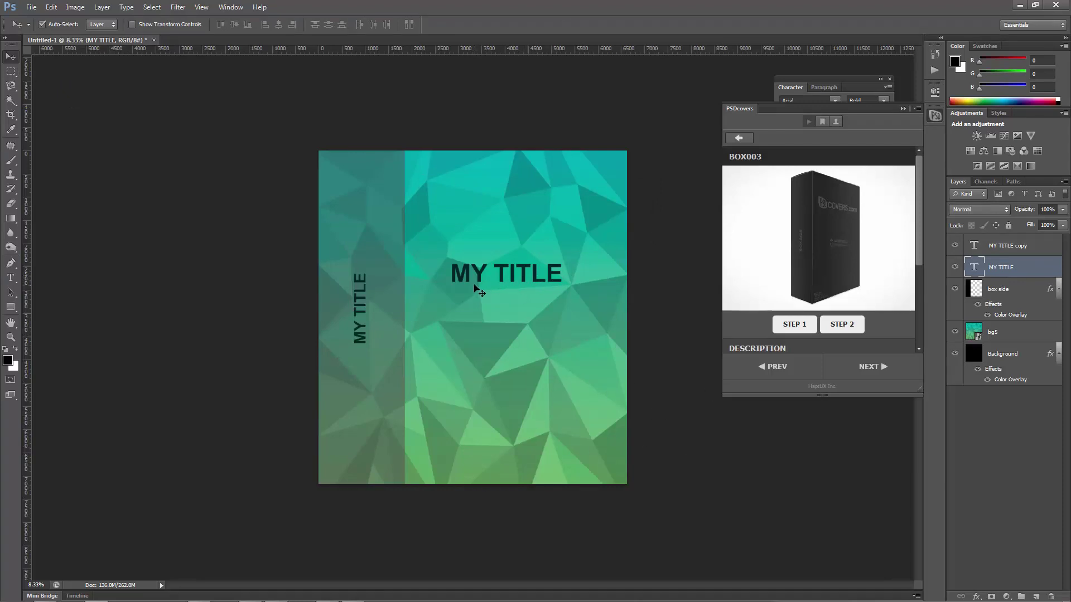
drag(480, 282, 446, 271)
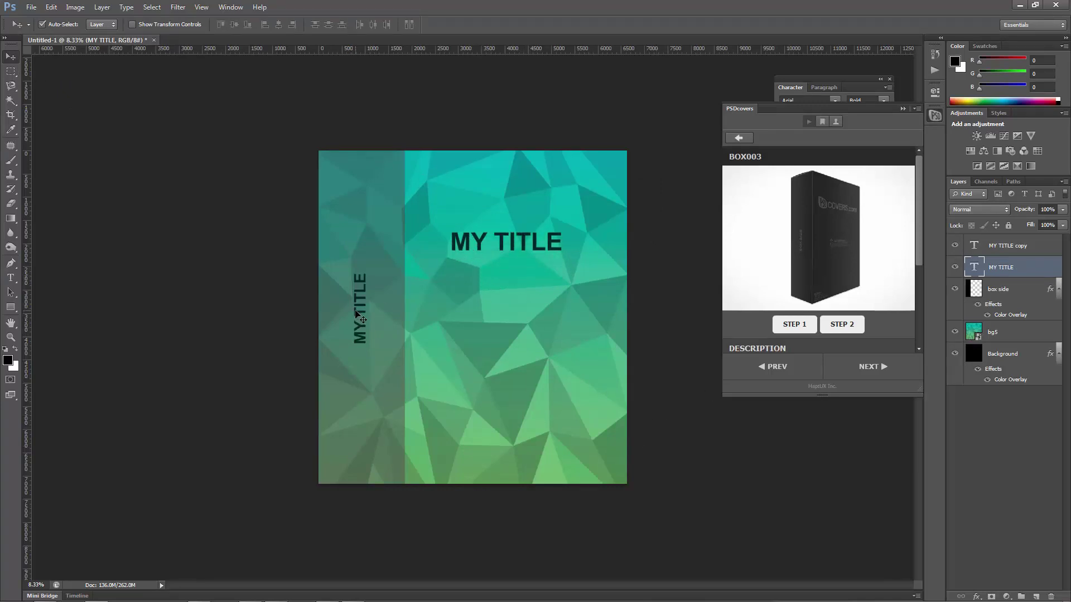
drag(357, 314, 358, 323)
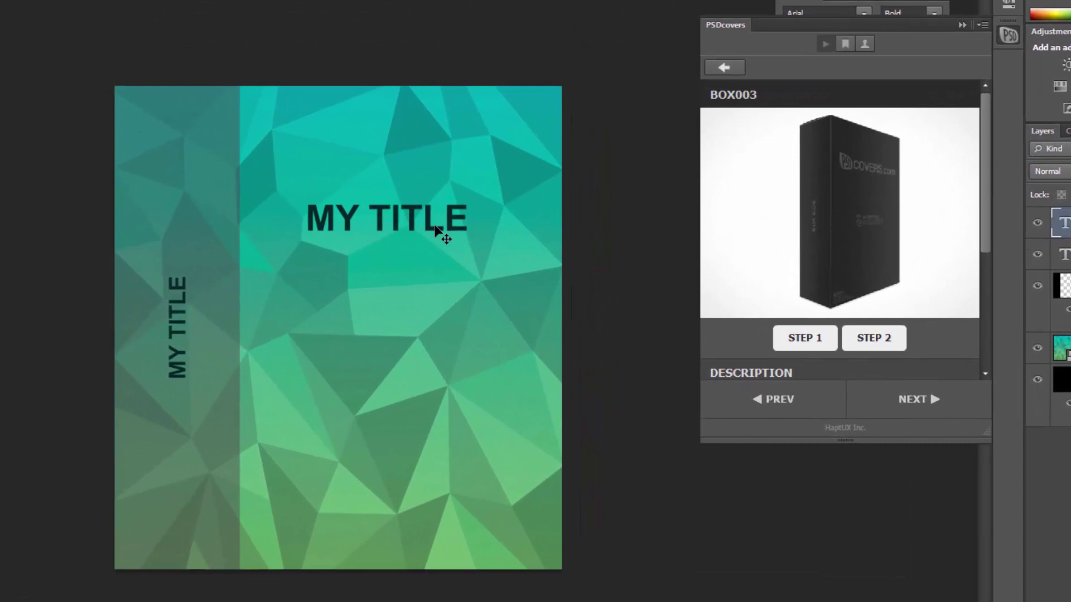
drag(435, 225, 441, 228)
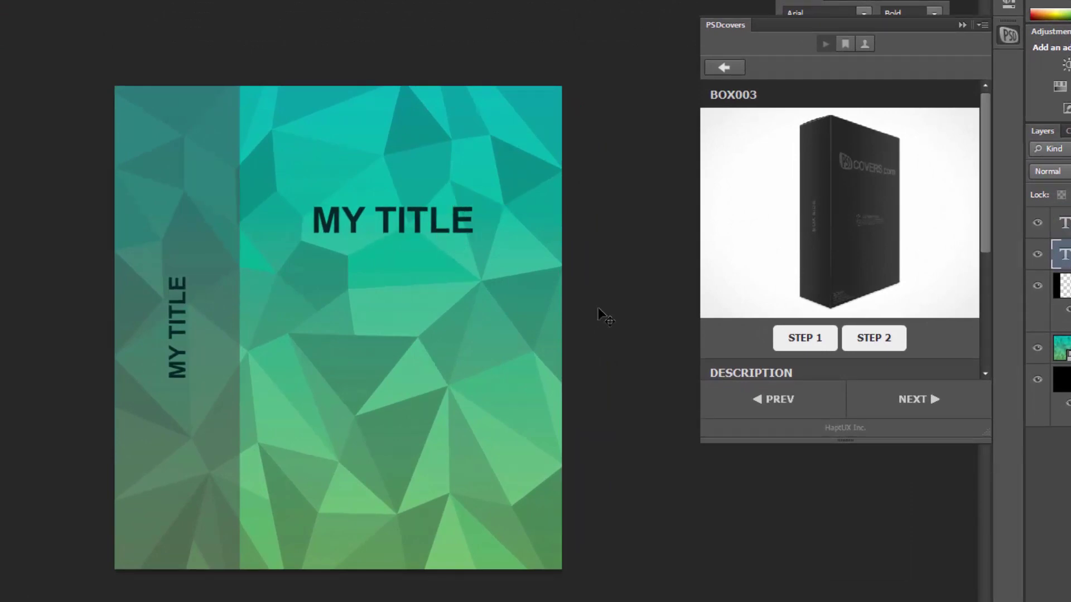
Run STEP 2 to render the 3D box mockup and compare it with the flat design document
click(873, 346)
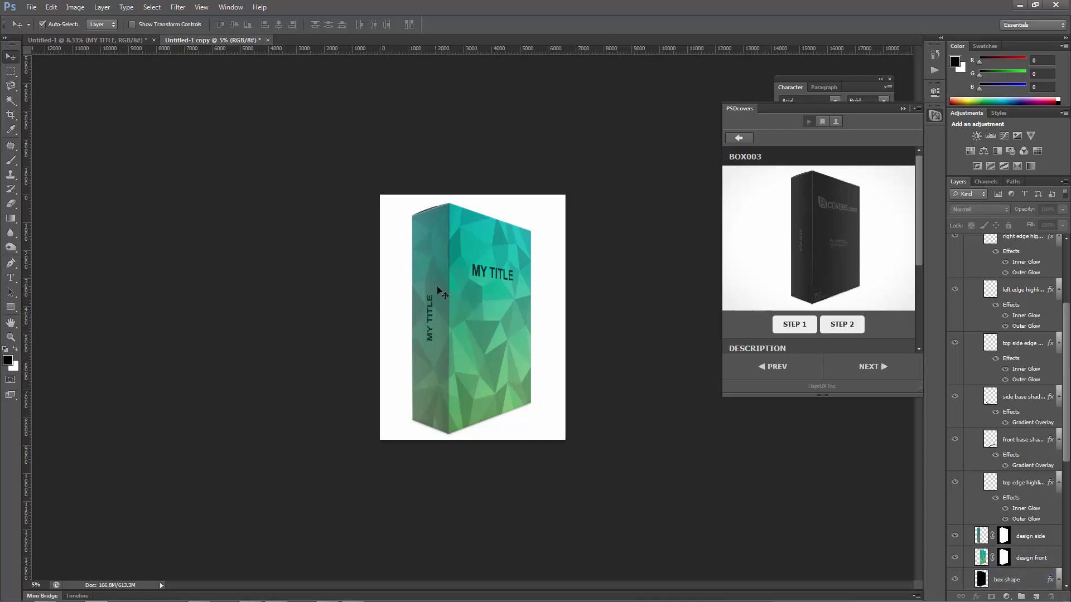
click(89, 39)
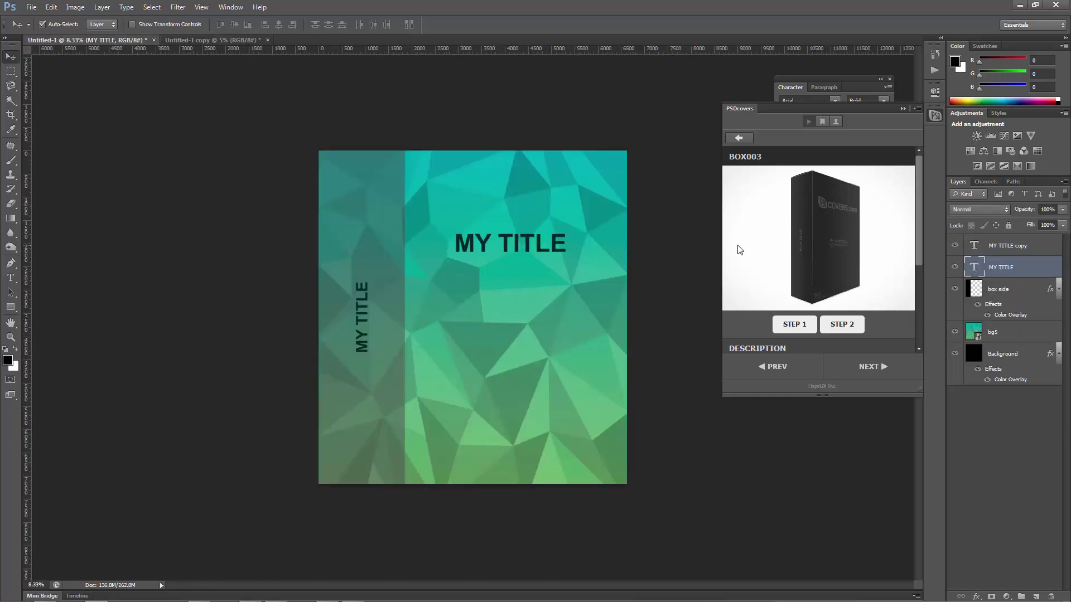
click(213, 40)
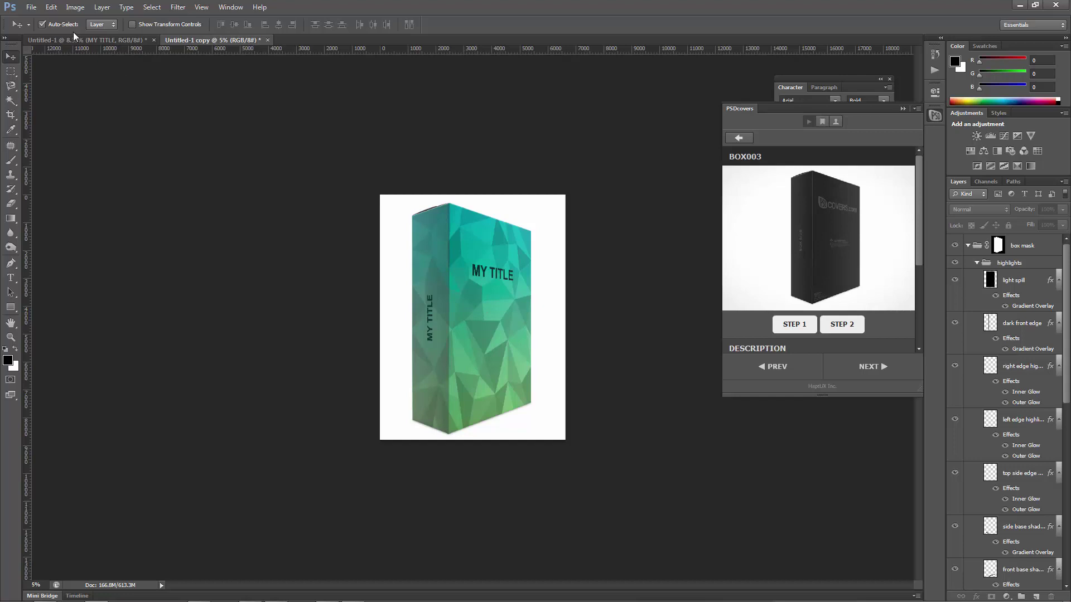
click(74, 7)
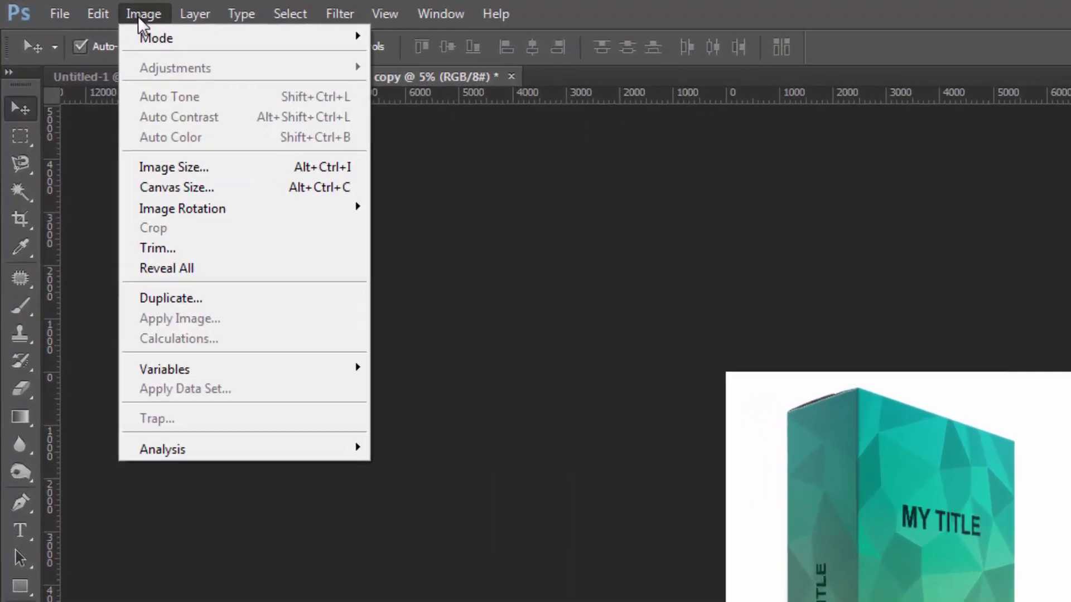
Resample the box mockup to 72 pixels/inch, making it 1590 × 2112 pixels
click(167, 167)
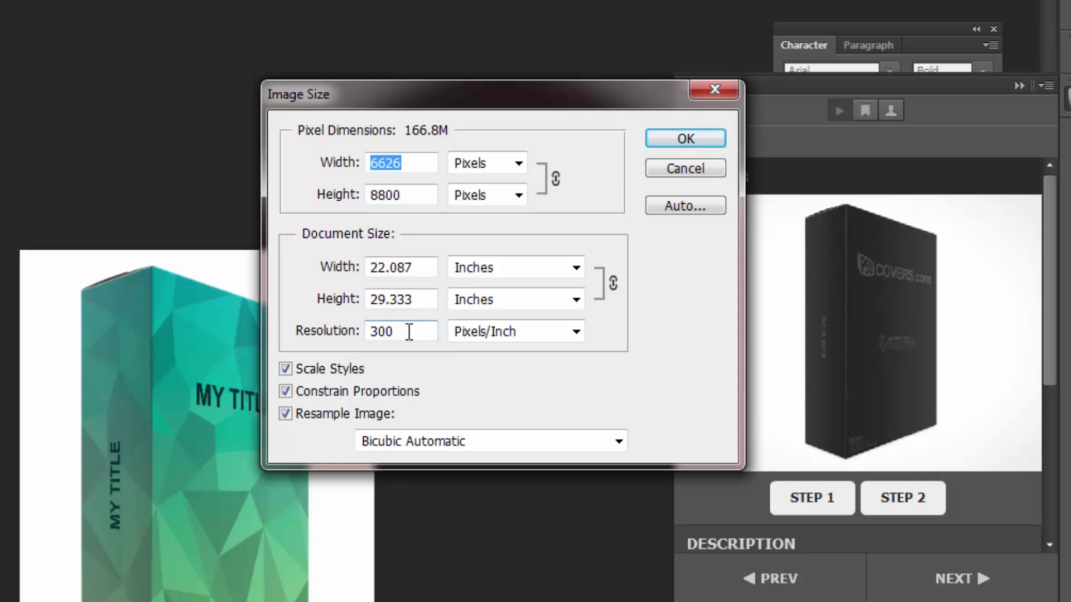
double_click(391, 331)
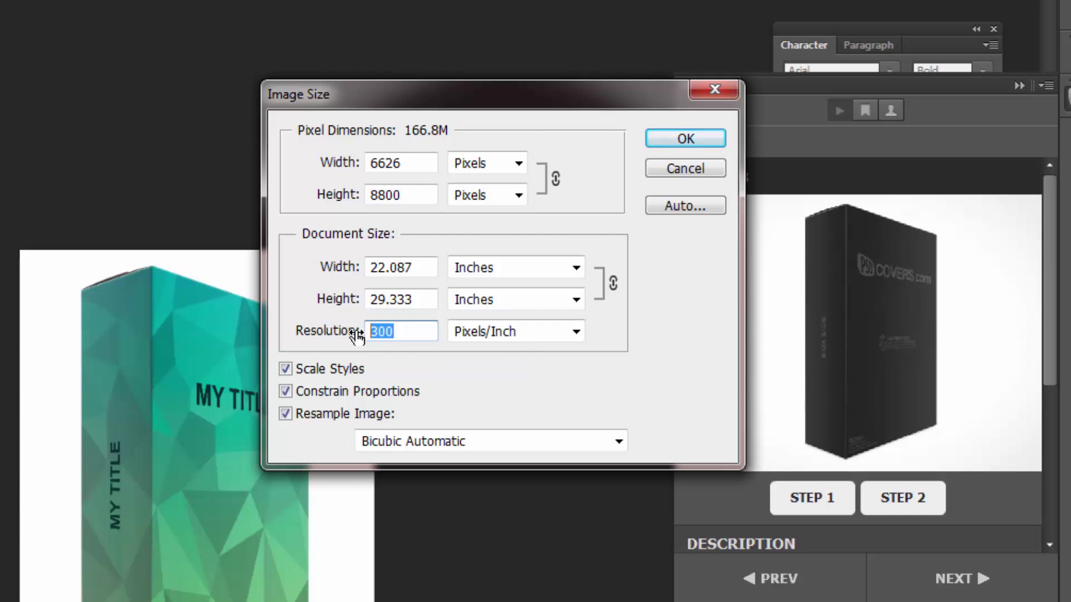
text(72)
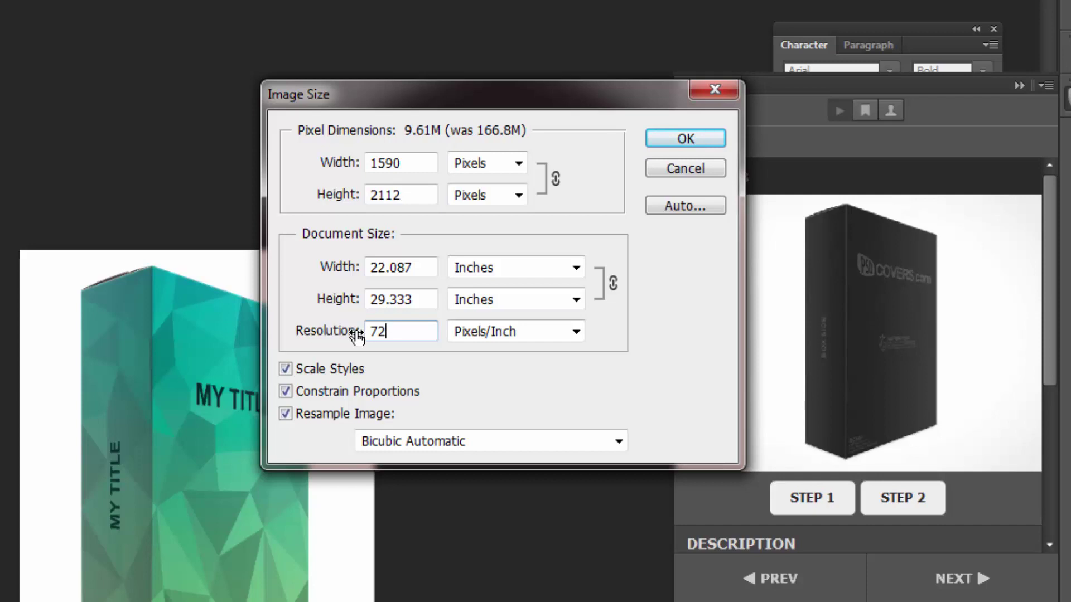
click(703, 139)
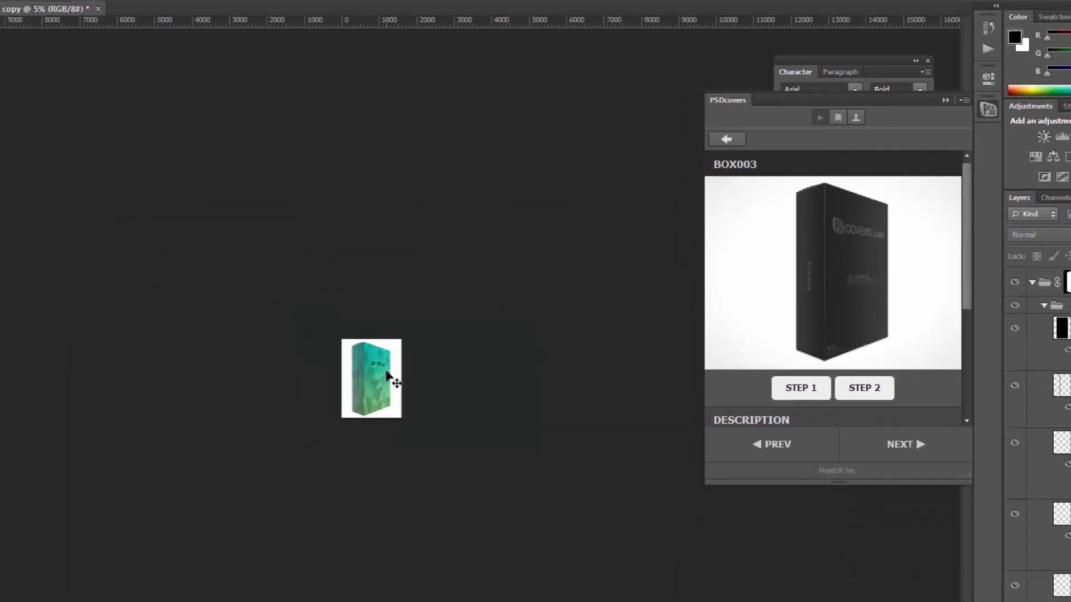
Scale the box mockup to a 600-pixel width (600 × 797) with proportions constrained
scroll(388, 374, up, 4)
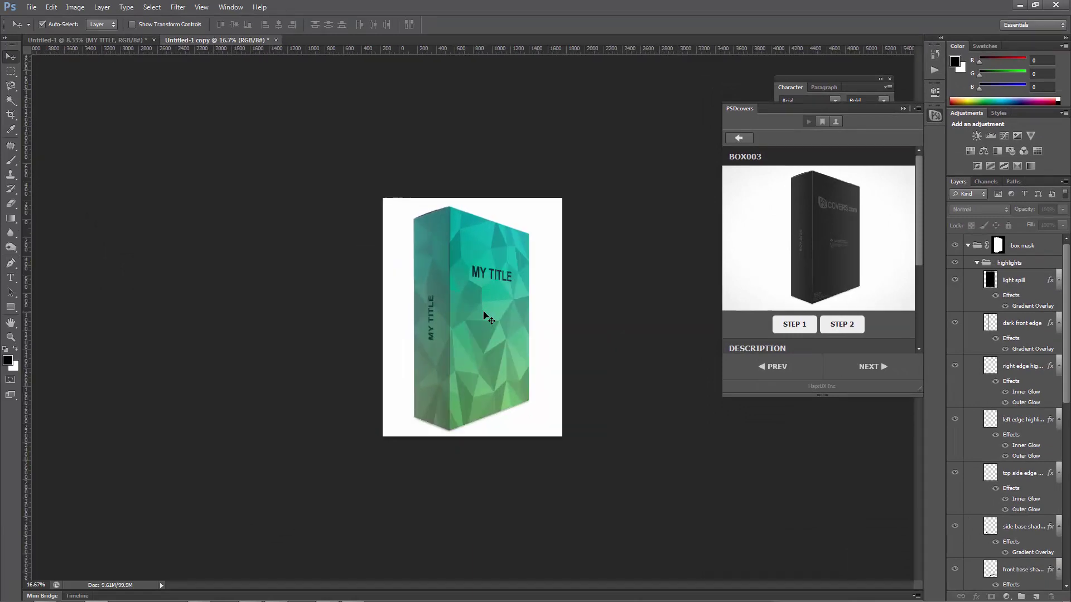
scroll(485, 317, up, 2)
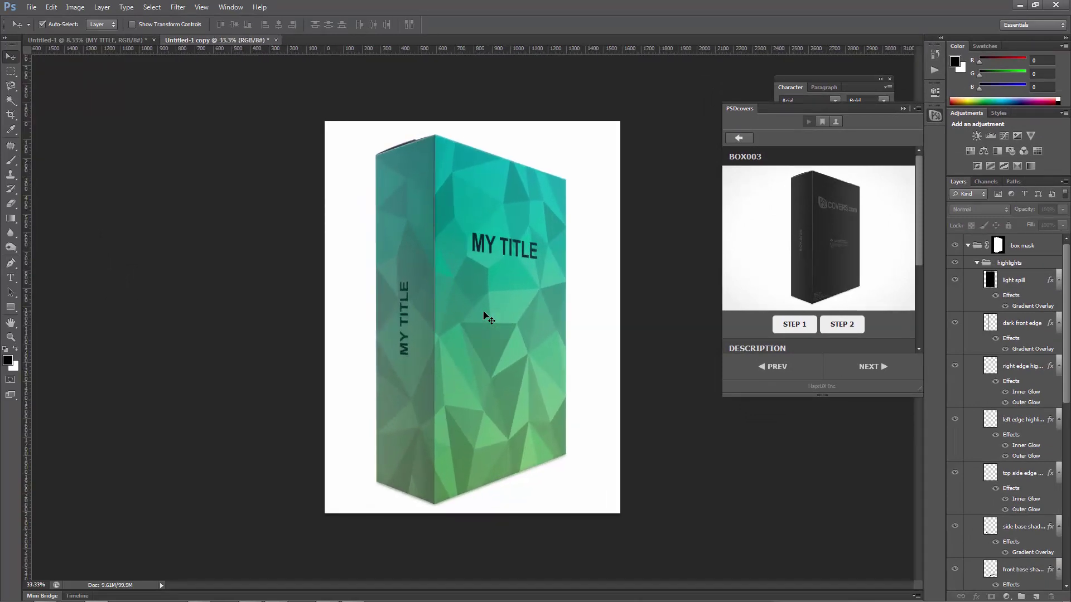
scroll(487, 318, up, 3)
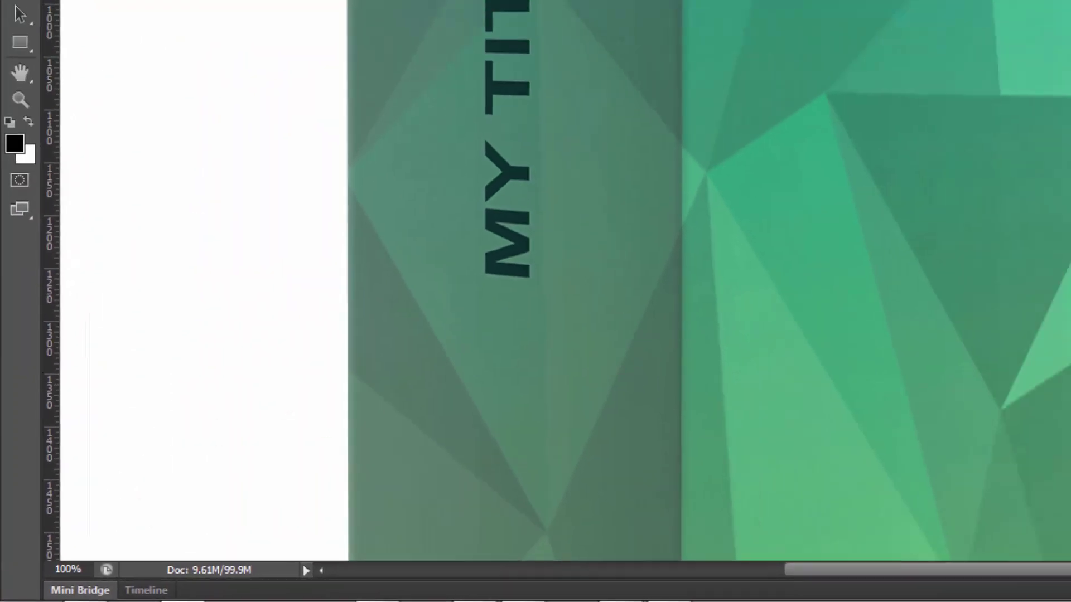
click(75, 6)
click(90, 87)
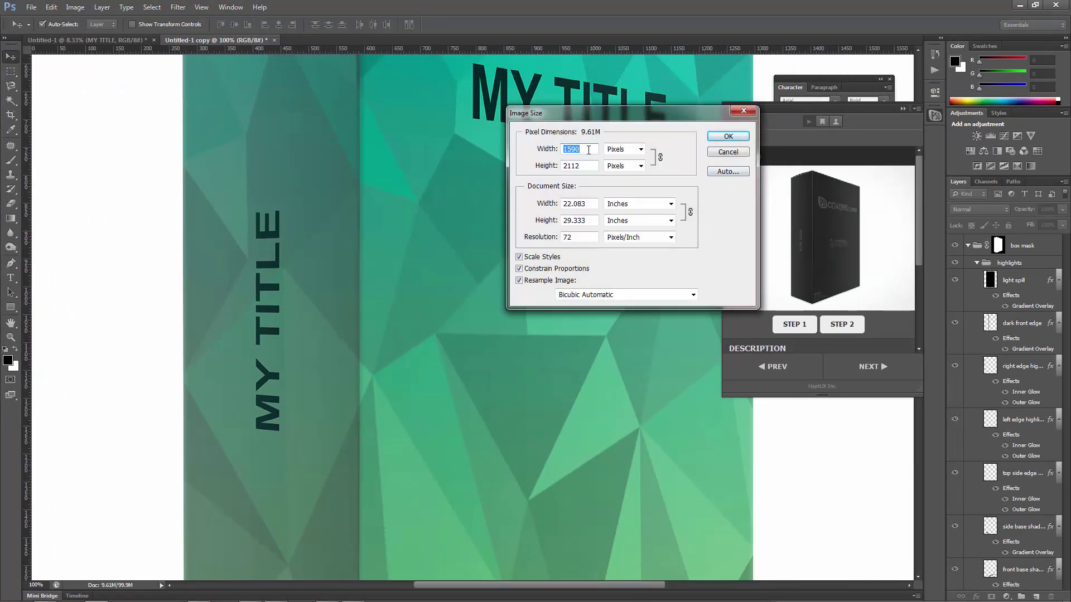
text(600)
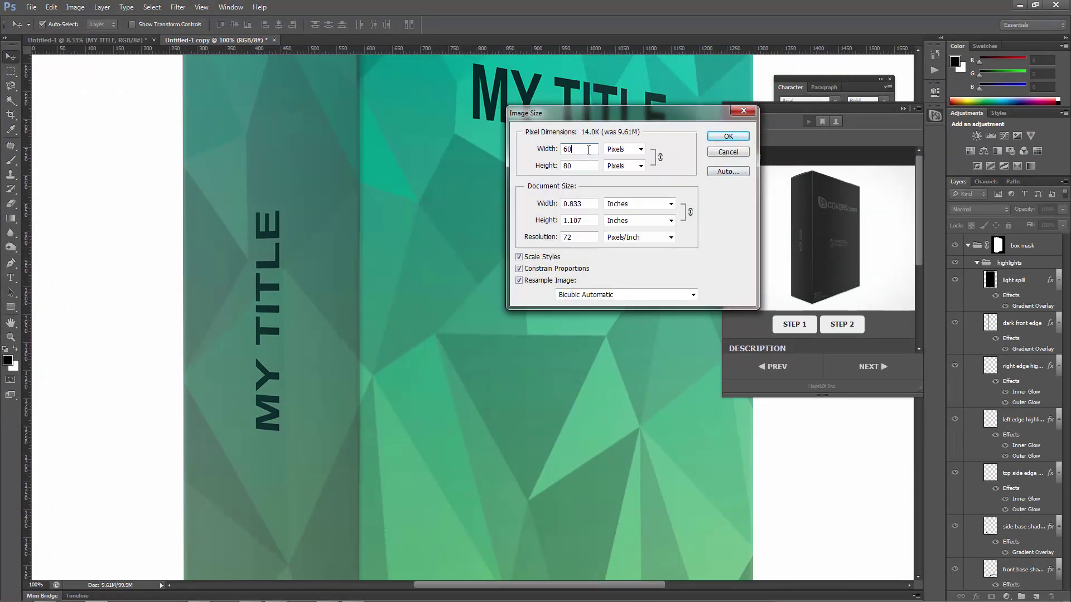
click(732, 138)
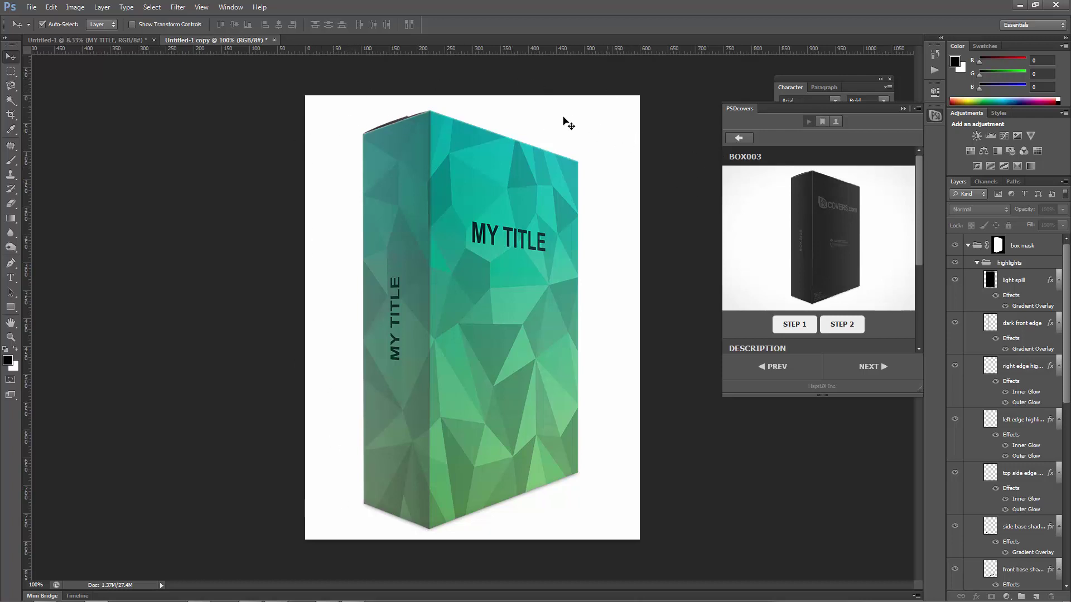
Delete the white Background layer to leave the 3D box on transparency
click(615, 133)
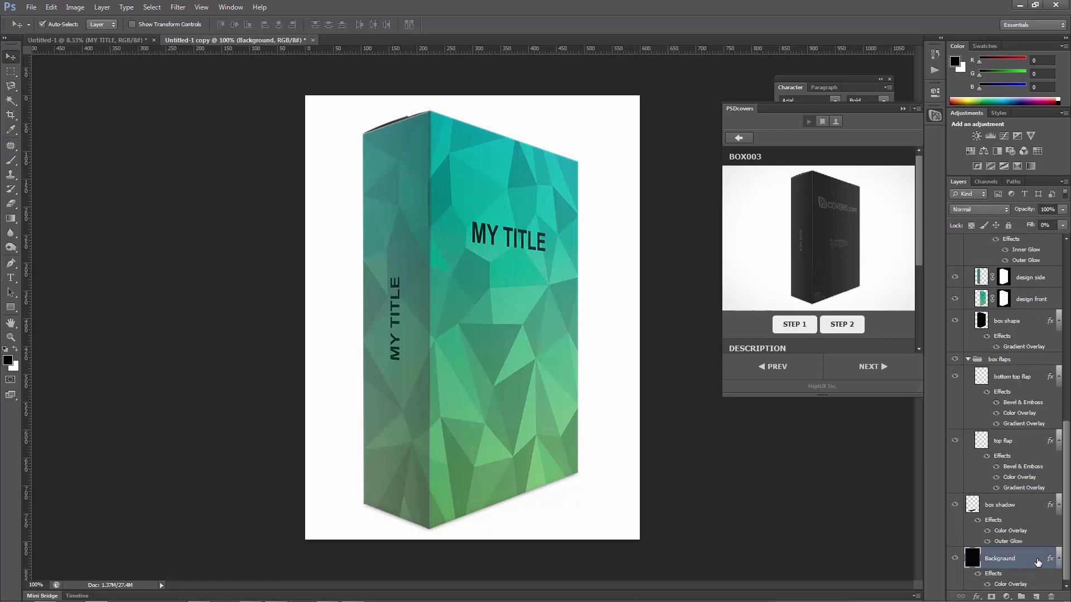
key(Delete)
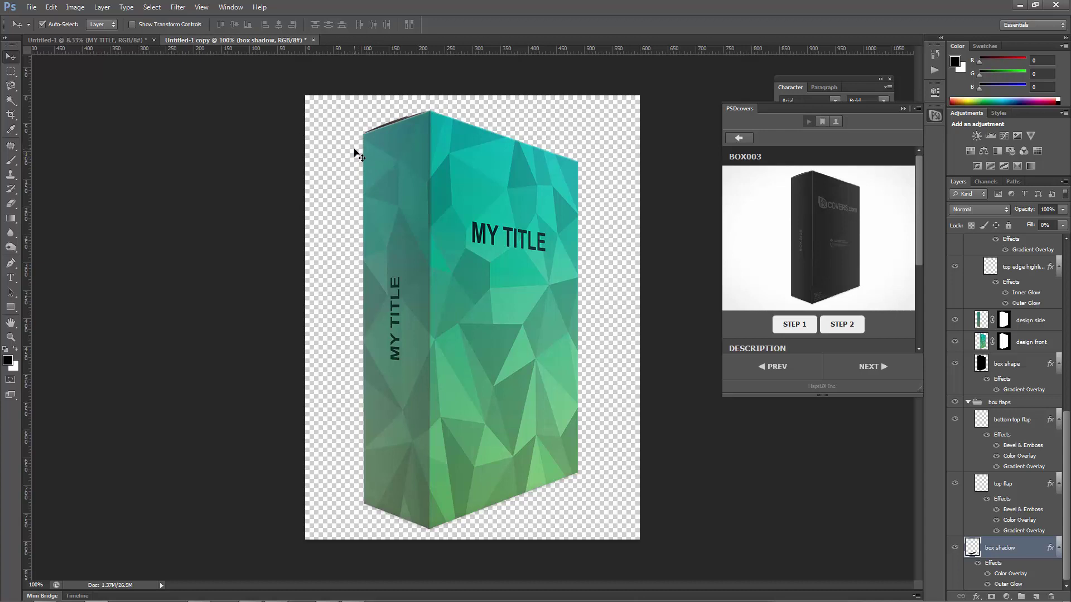
In Save for Web, set the export format to PNG-24 with transparency
click(32, 7)
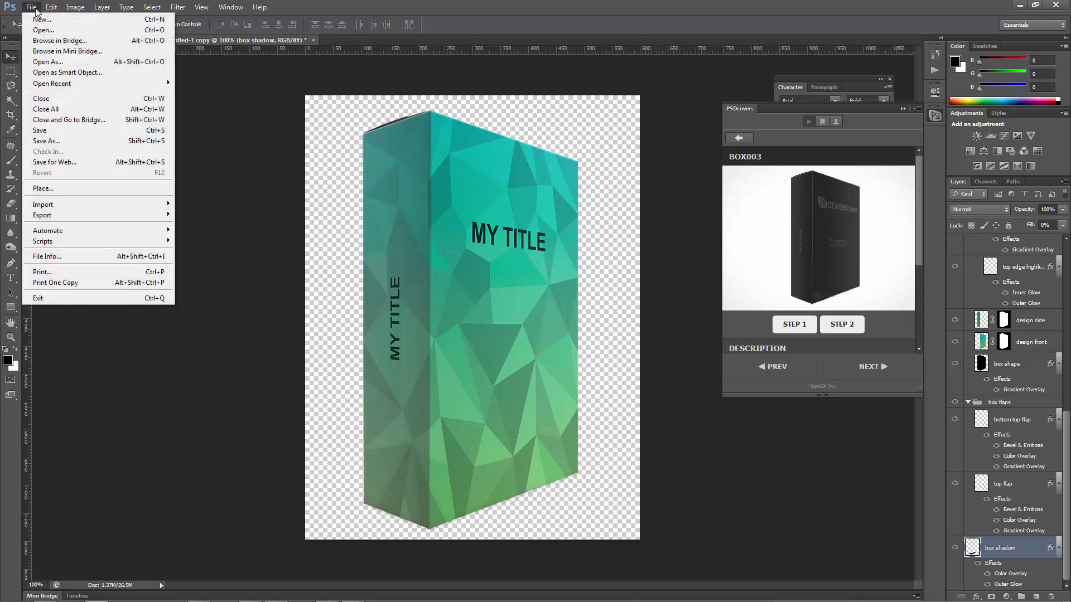
click(84, 163)
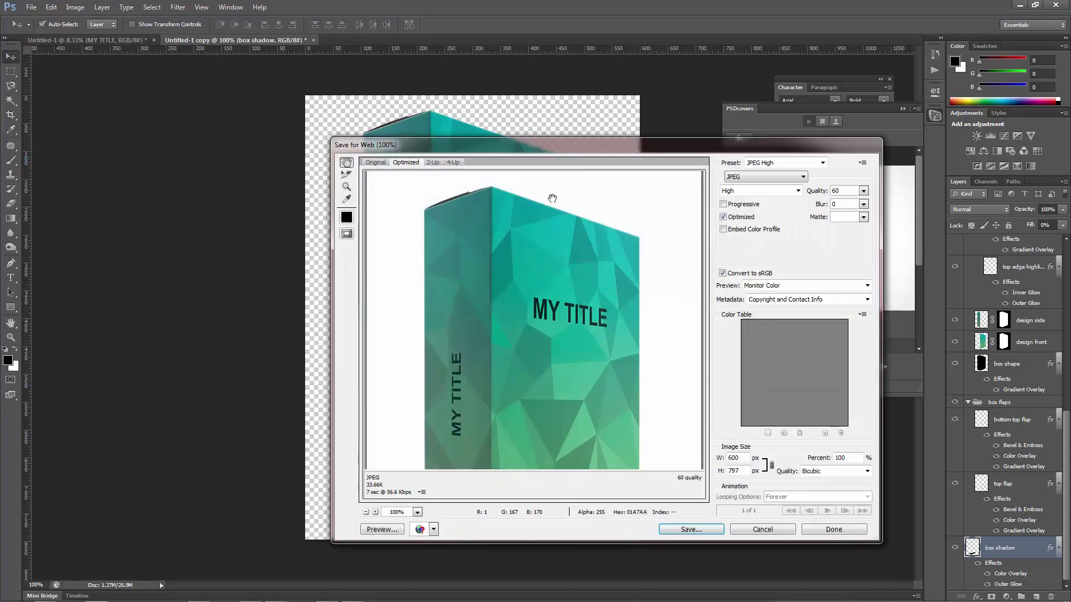
click(767, 177)
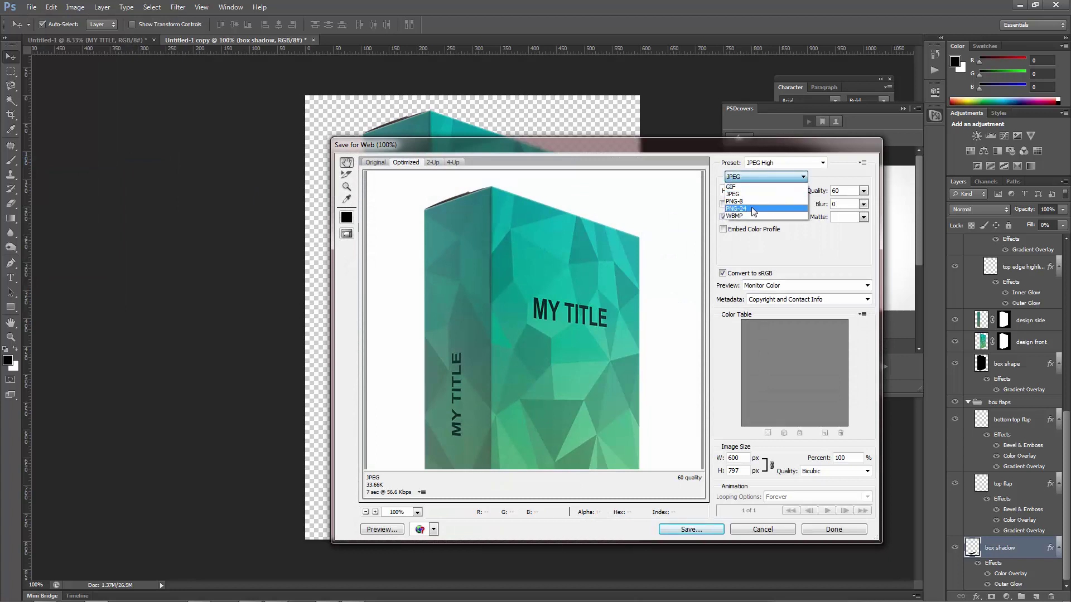
click(753, 211)
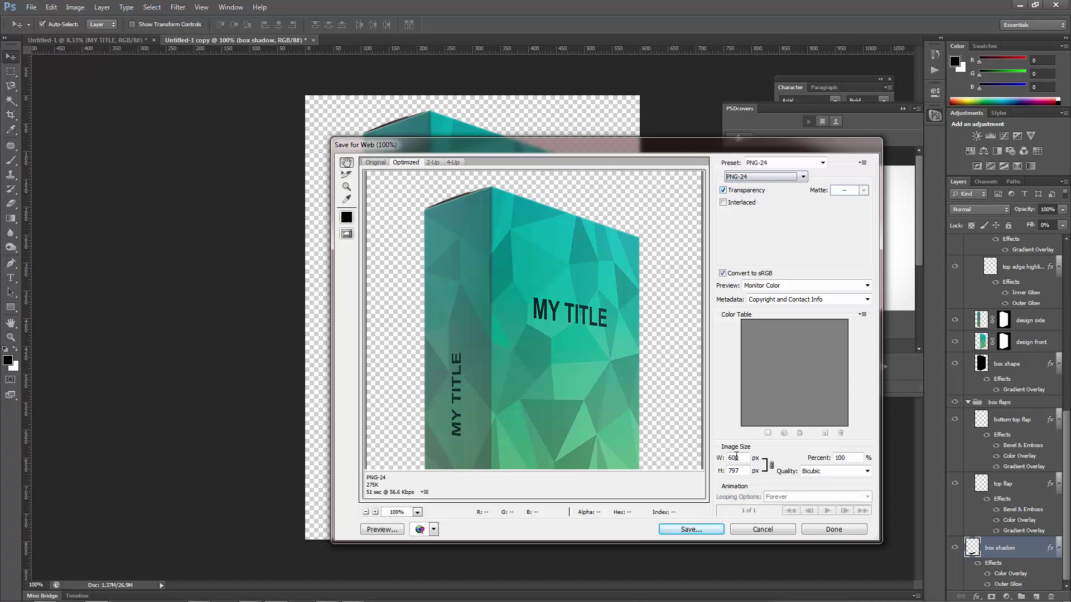
Save the export as OUTPUT-boxtest.png in Downloads
click(694, 530)
click(491, 449)
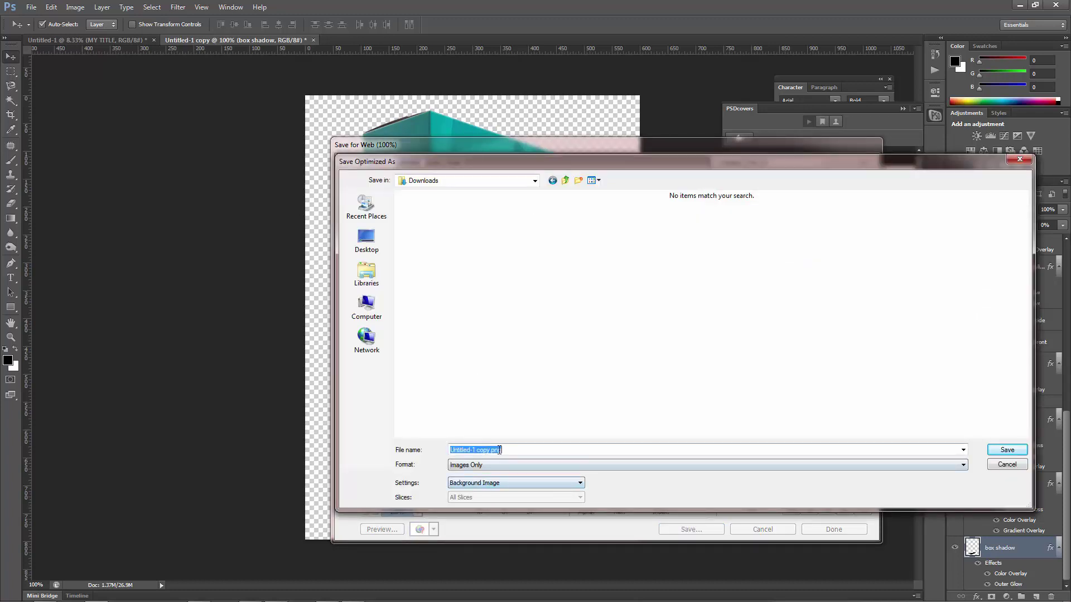
drag(490, 449, 405, 451)
text(OUTPUT-boxtest)
key(Return)
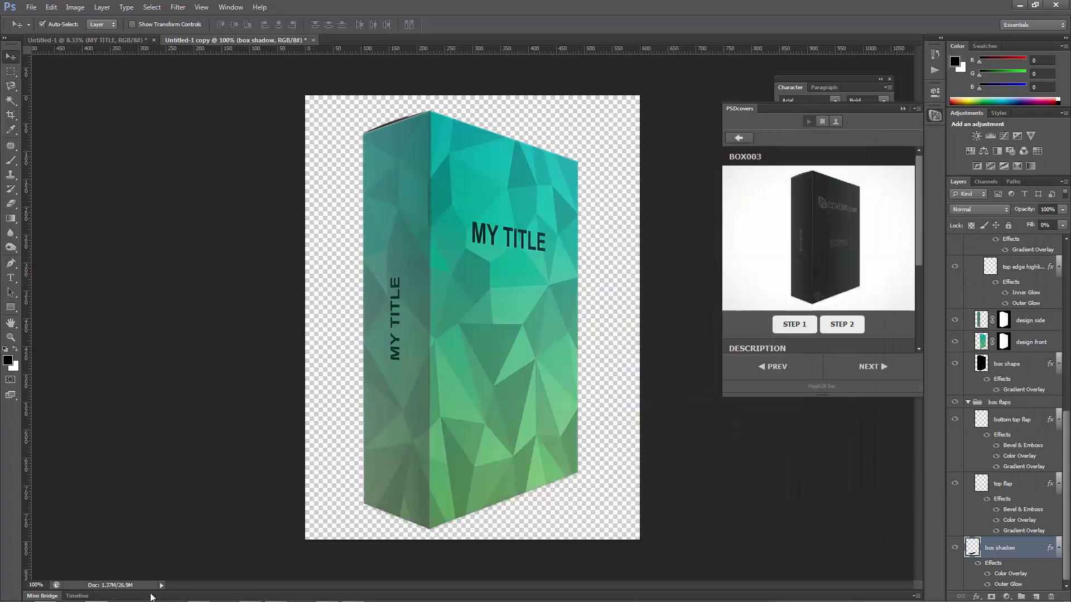
Preview OUTPUT-boxtest.png from the Downloads folder, then close the viewer and folder window
click(45, 594)
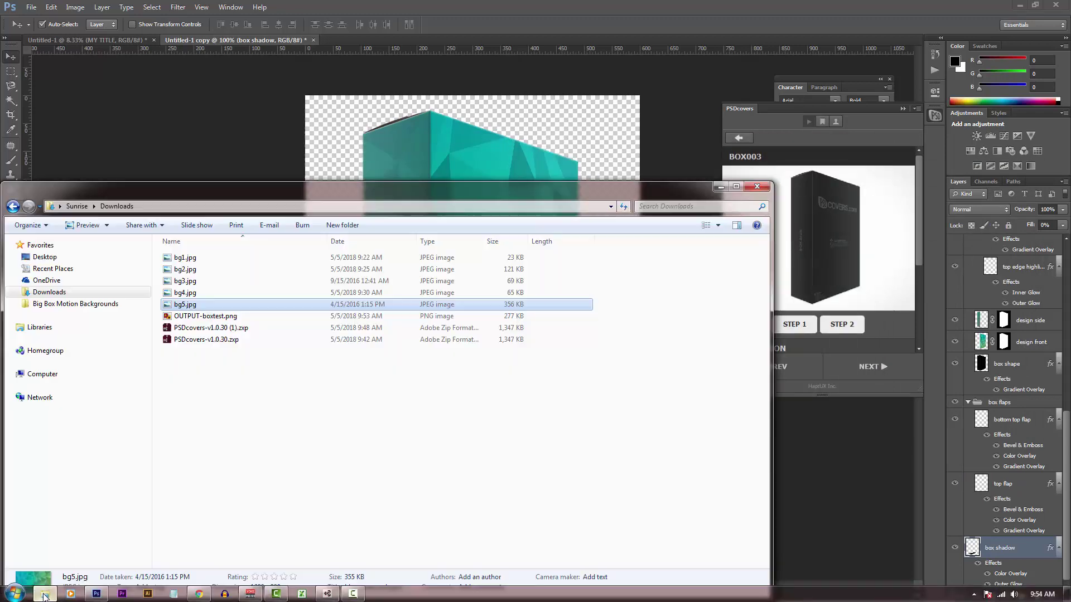
double_click(234, 316)
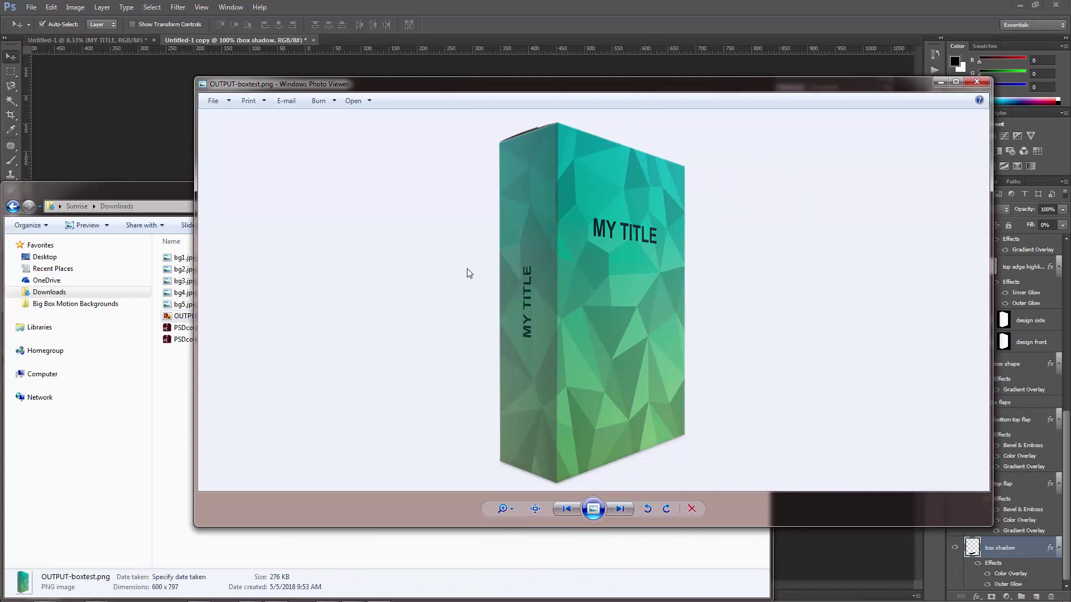
click(975, 82)
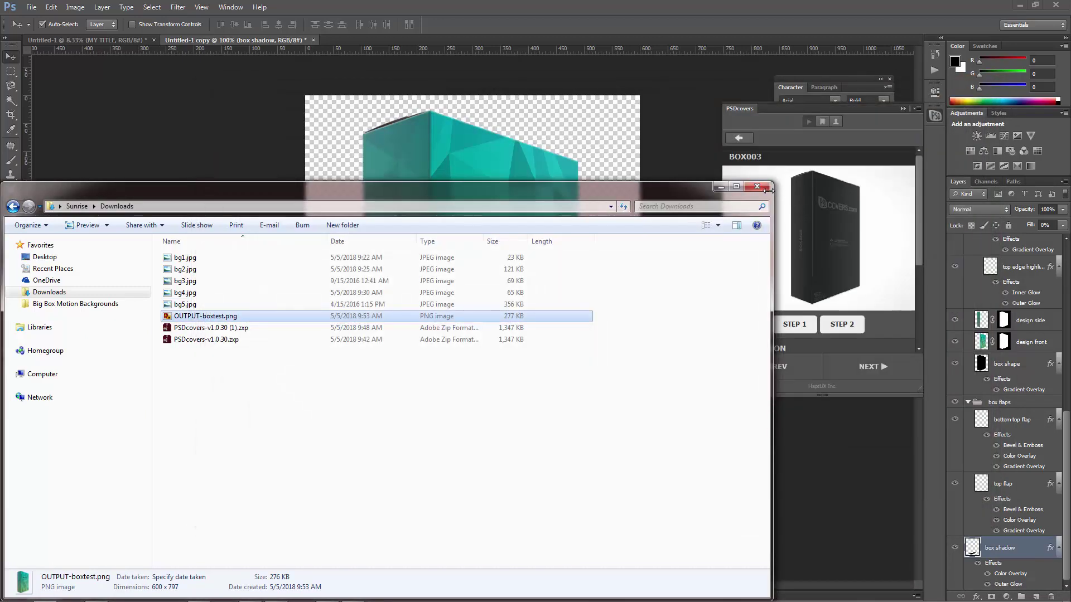
click(763, 187)
In the PSDcovers panel, search for mac mockups and open IMAC003
click(750, 141)
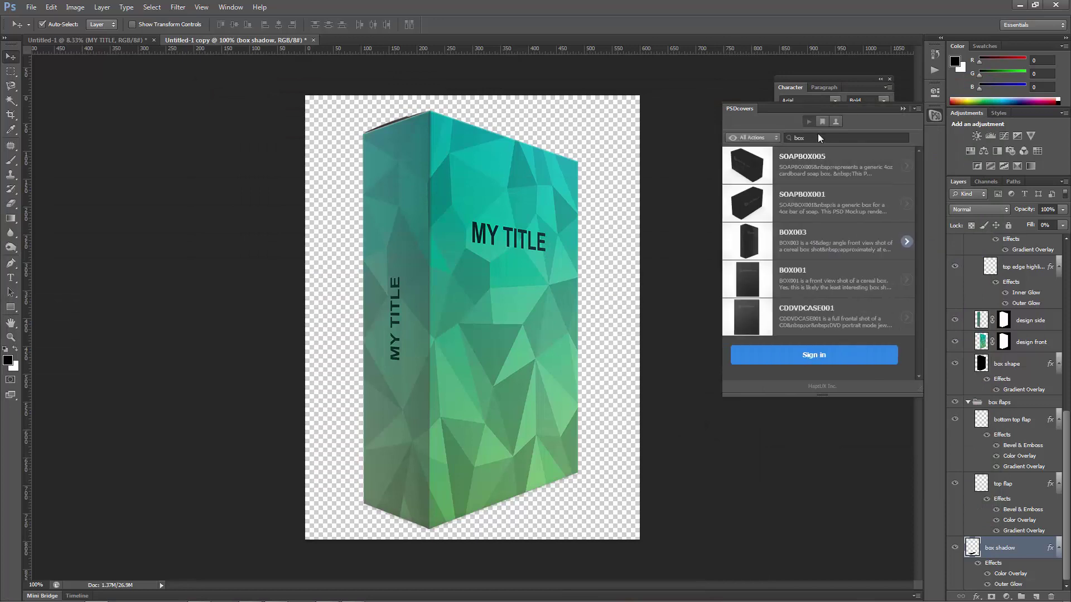
key(Return)
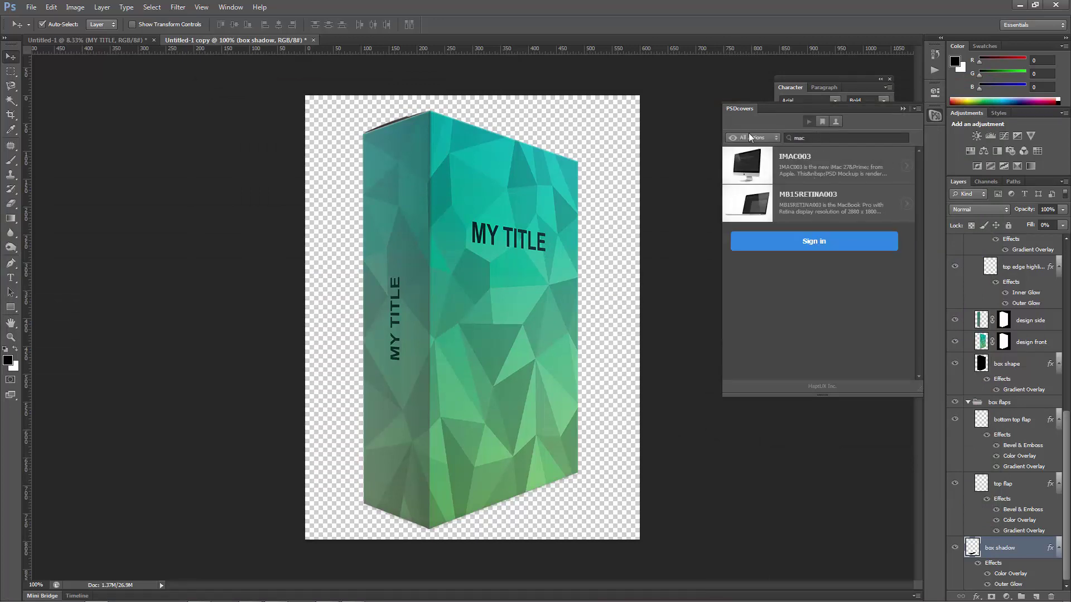
click(818, 166)
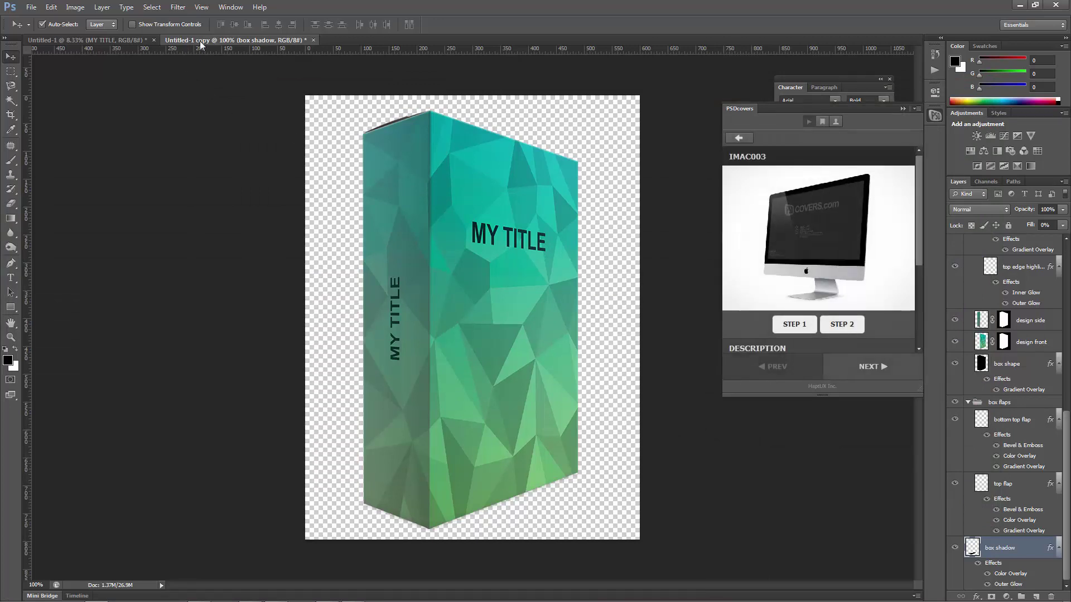
Close both box documents without saving and generate the IMAC003 starter document via STEP 1
click(313, 41)
click(528, 230)
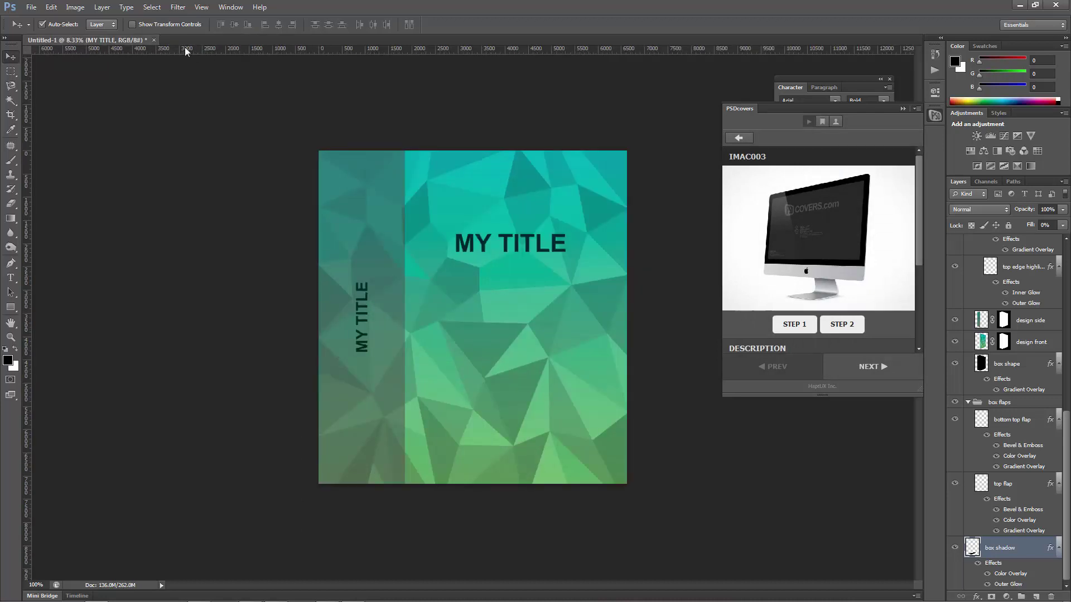
click(154, 40)
click(520, 236)
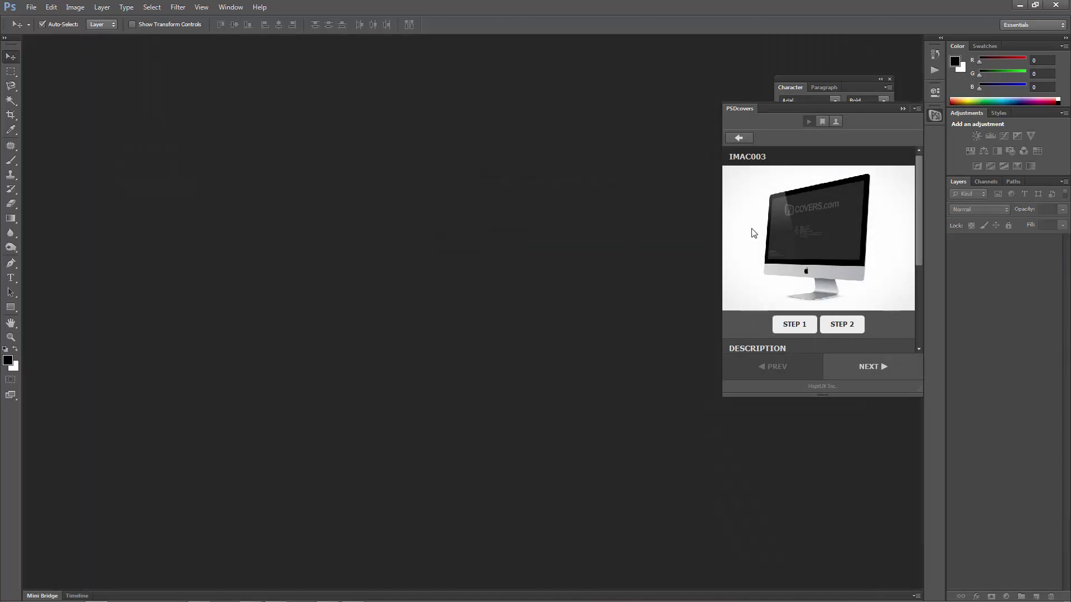
click(802, 325)
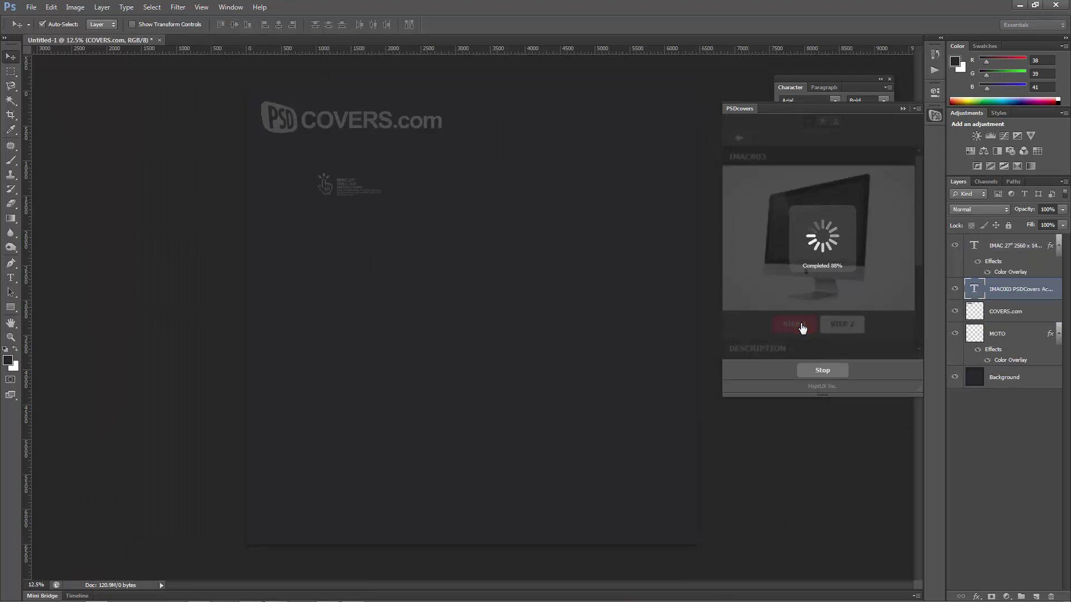
click(499, 448)
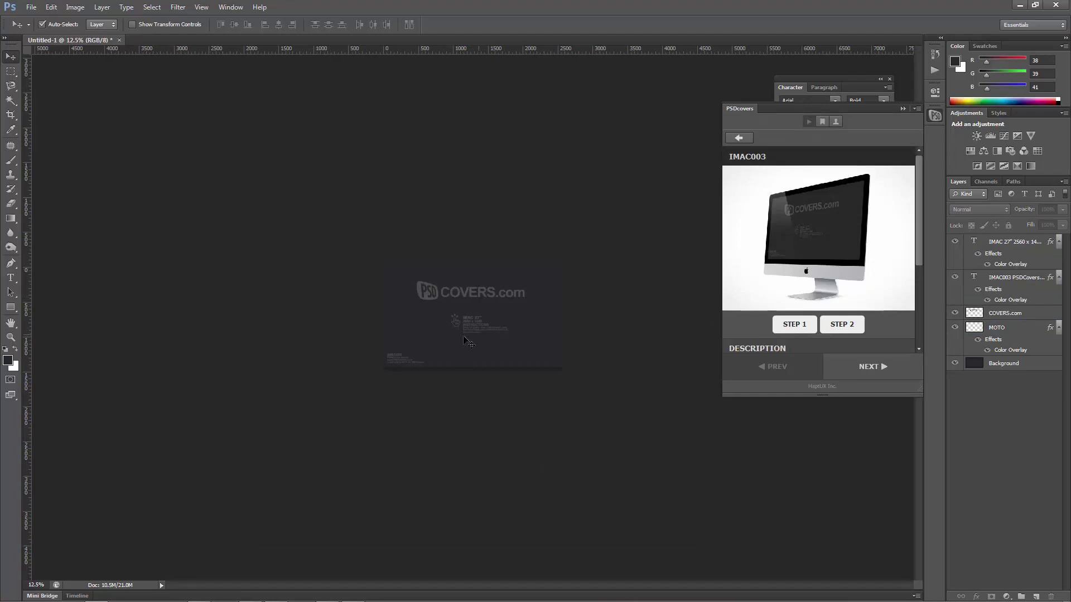
Capture the PSDCovers install page in Chrome full-screen with Jing and copy it
mouse_move(276, 600)
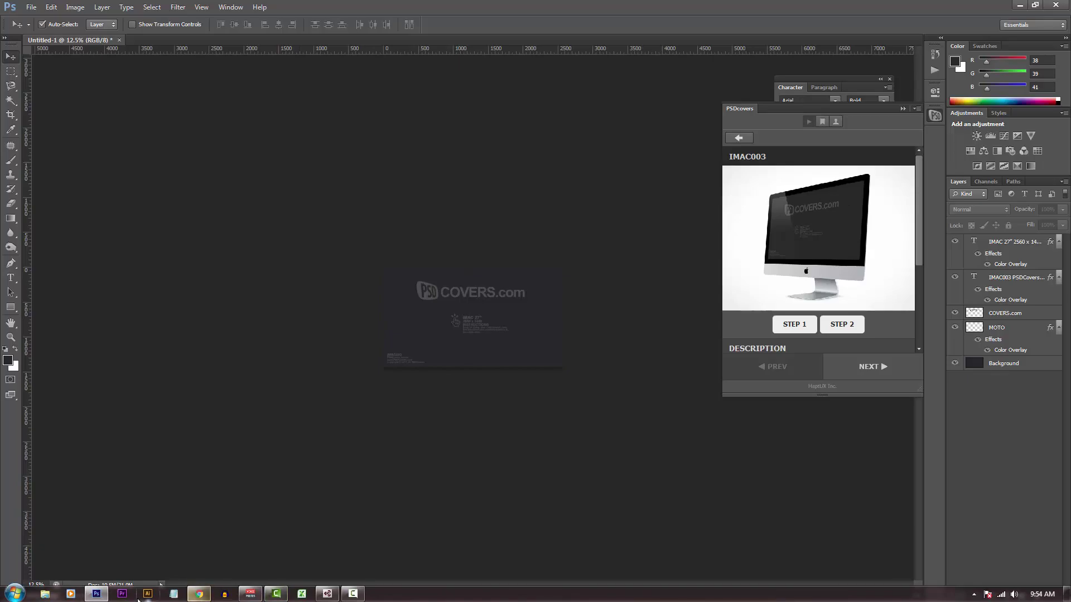
click(206, 598)
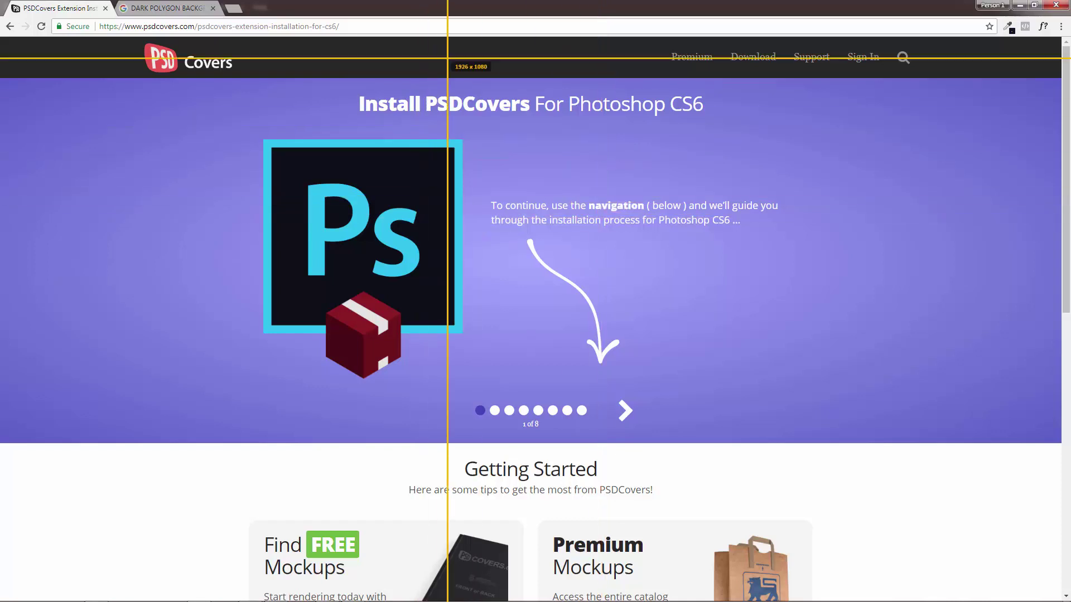
click(472, 18)
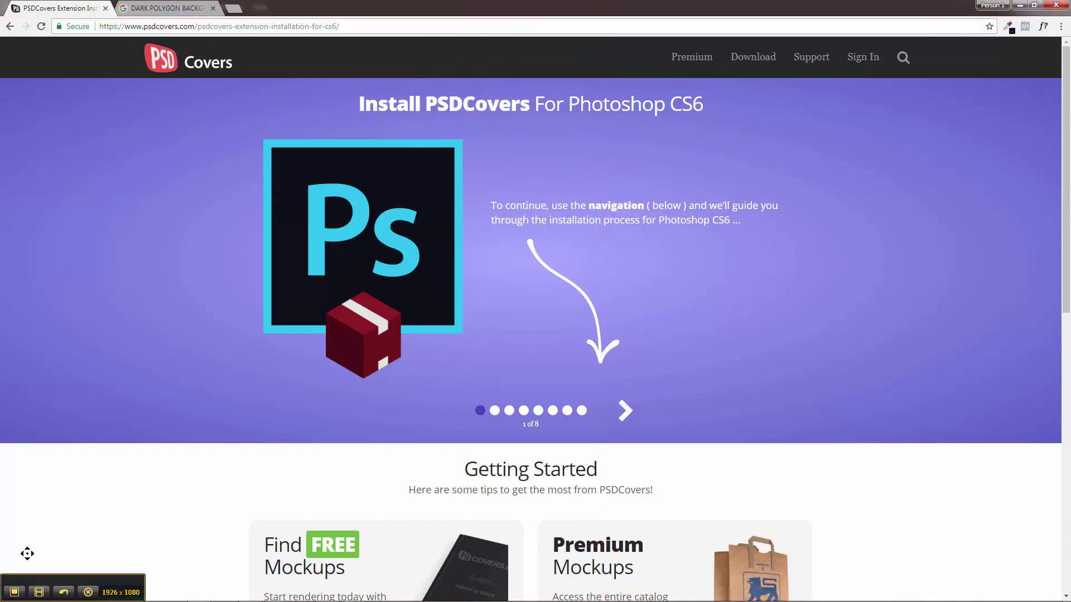
click(13, 594)
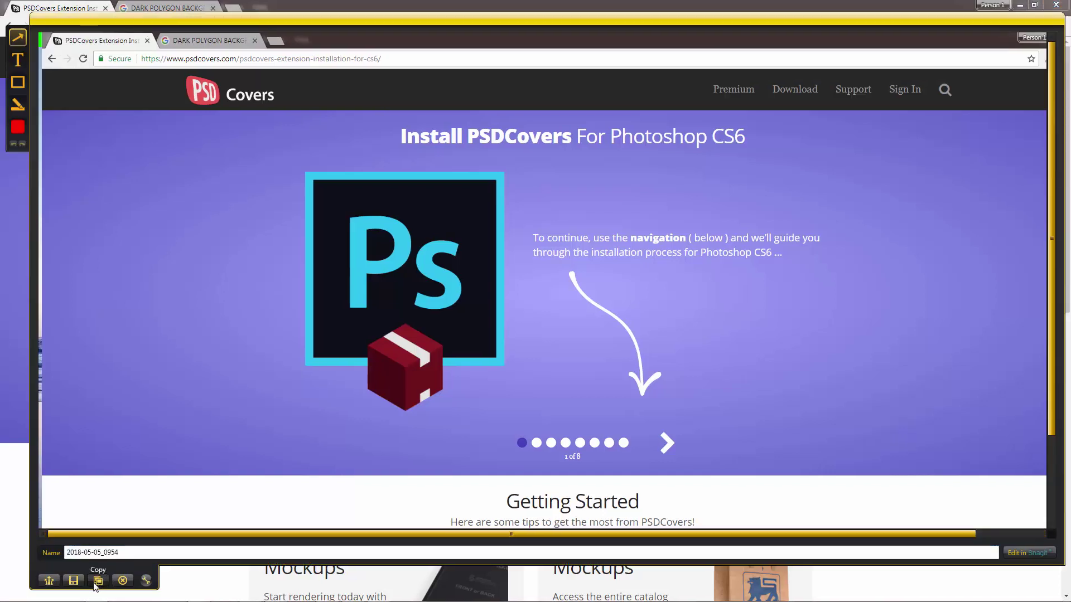
click(98, 581)
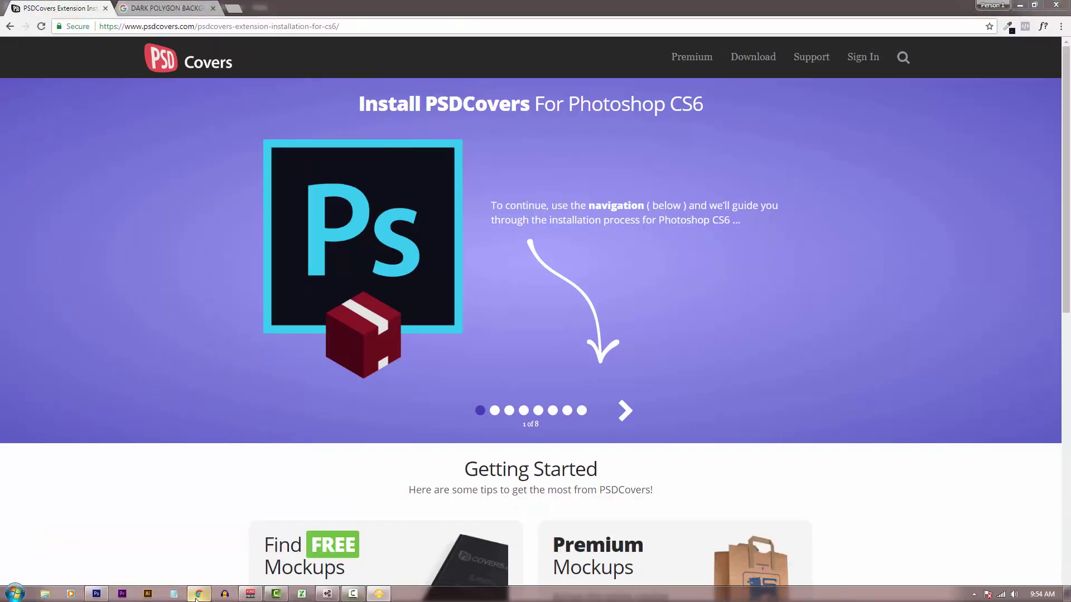
Paste the webpage screenshot into the IMAC003 template and enlarge it to about 134%
click(96, 594)
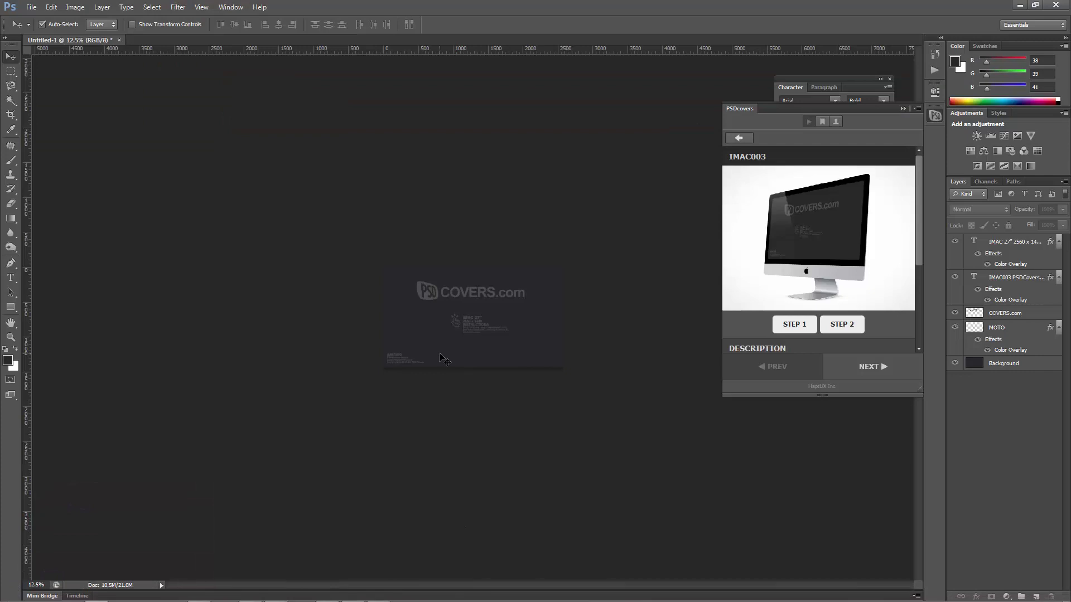
key(ctrl+v)
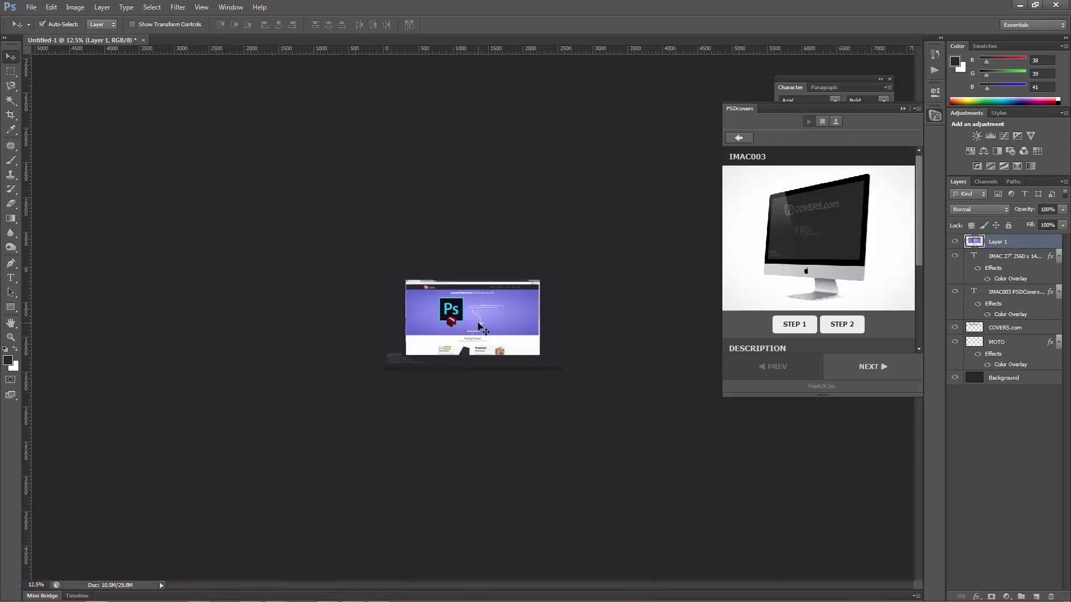
key(ctrl+plus)
key(ctrl+plus)
key(ctrl+plus)
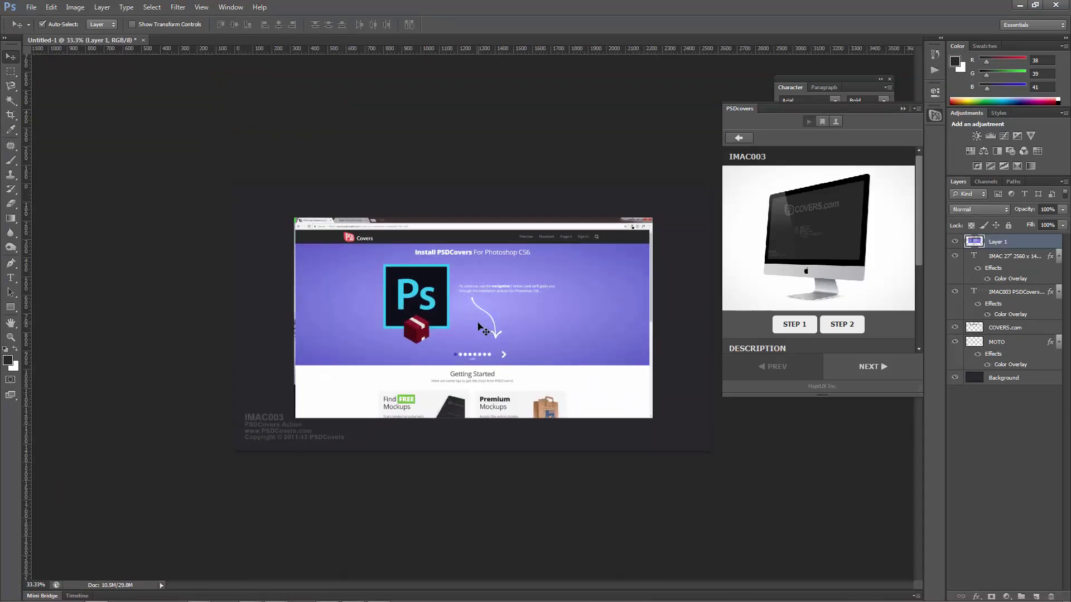
key(ctrl+t)
drag(652, 218, 713, 184)
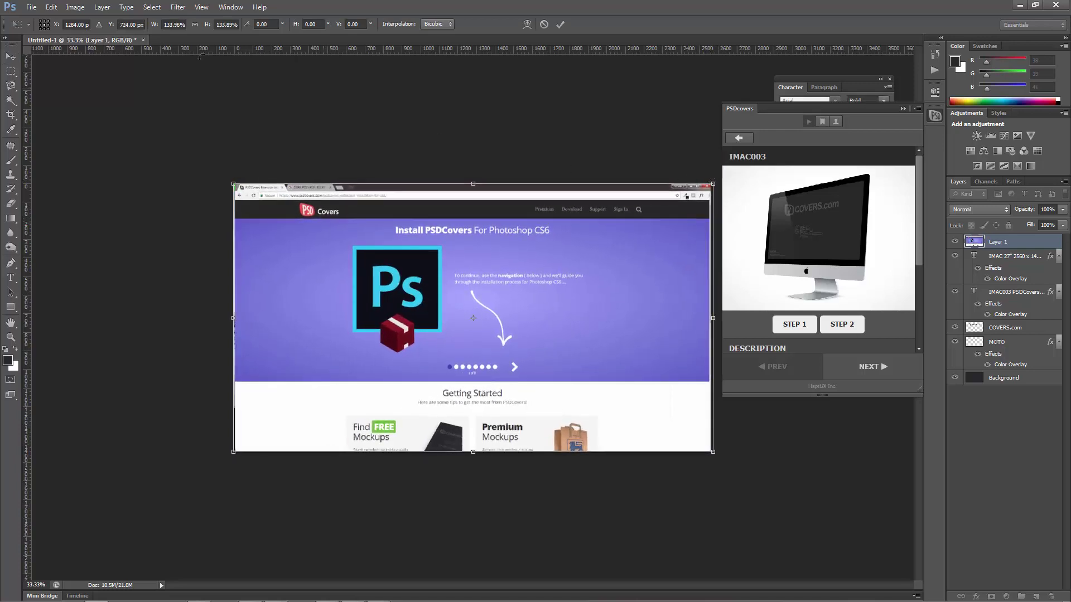
click(12, 57)
key(Return)
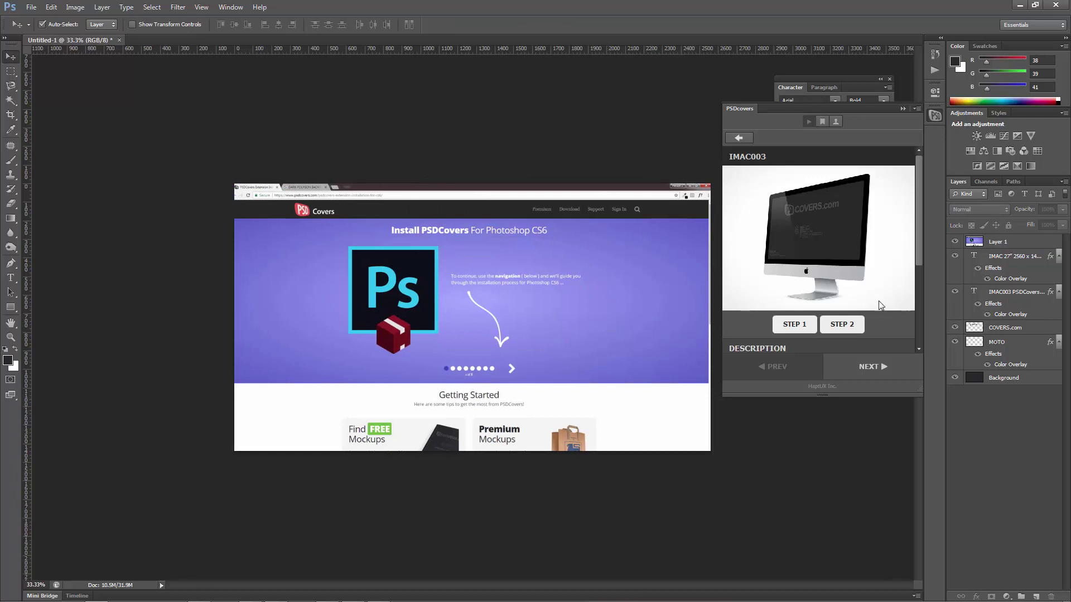
Run STEP 2 of the IMAC003 action to render the iMac showing the webpage
click(844, 323)
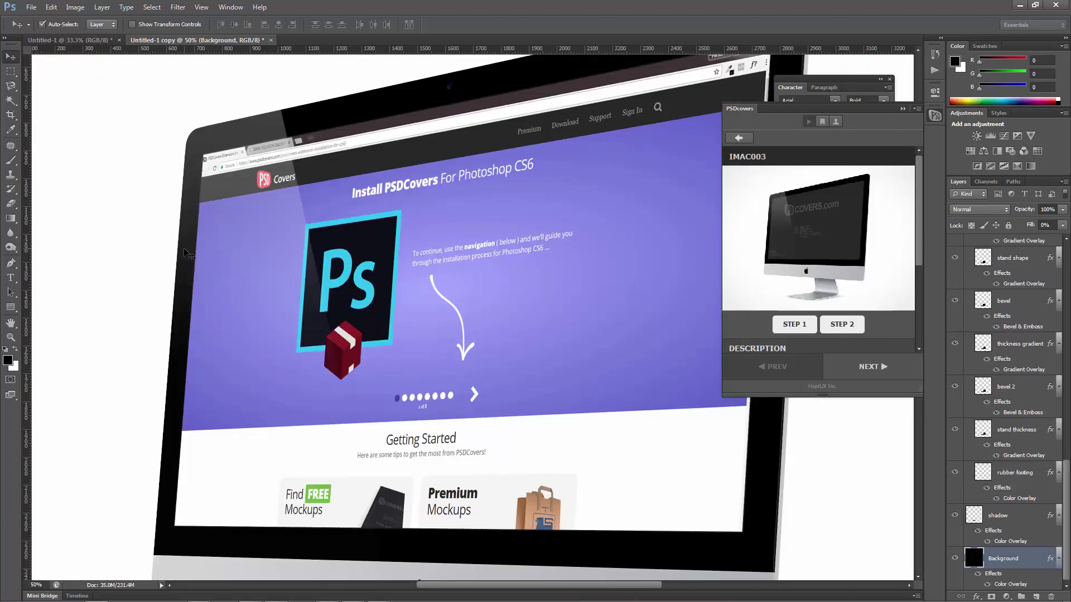
key(ctrl+minus)
key(ctrl+minus)
key(ctrl+minus)
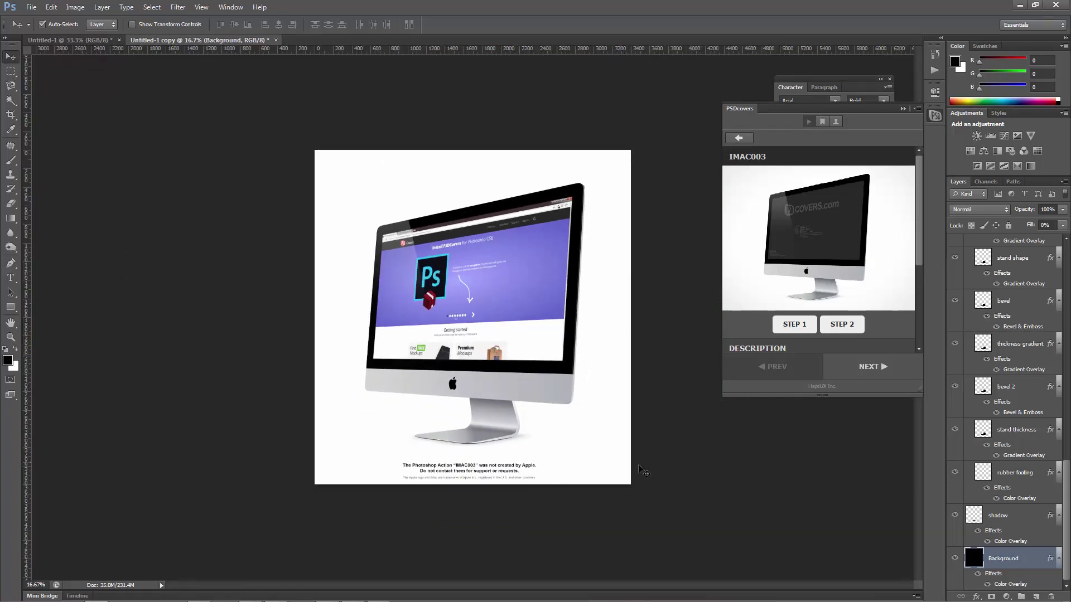
Delete the disclaimer text layer from the iMac mockup
click(445, 473)
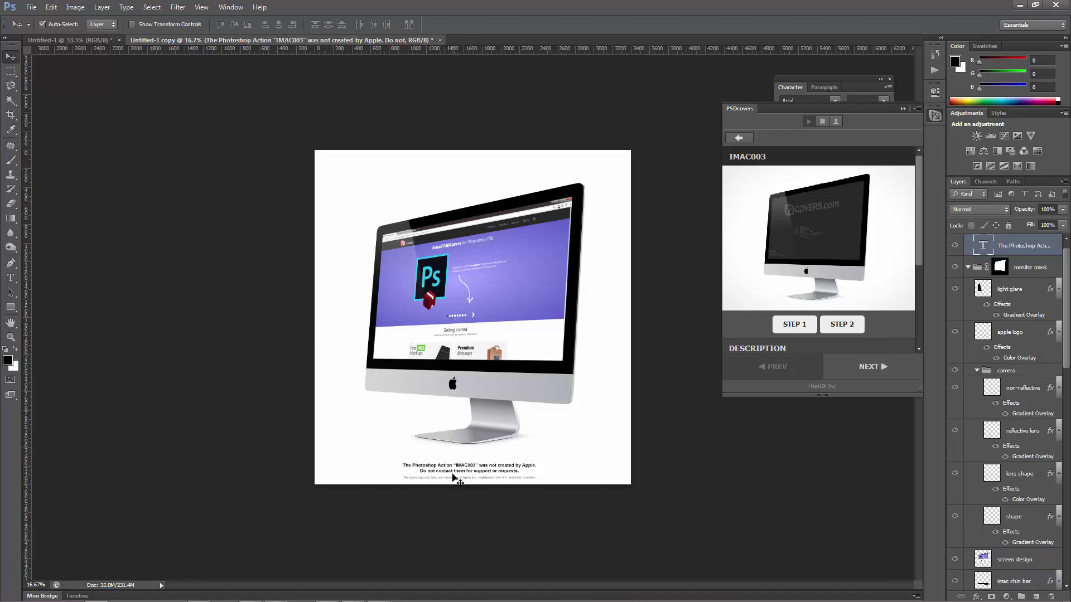
key(Delete)
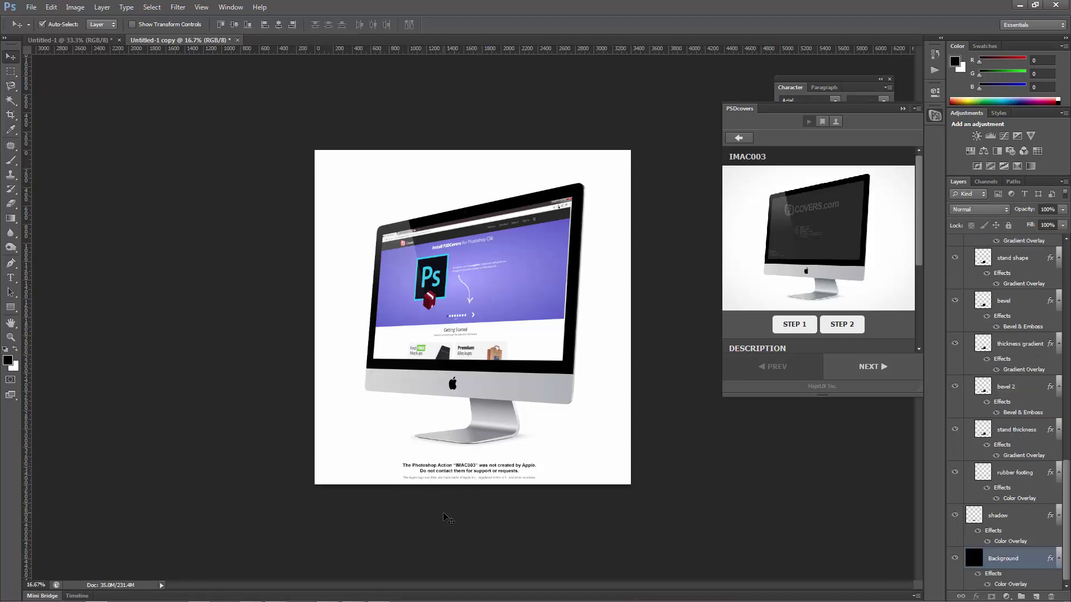
click(410, 520)
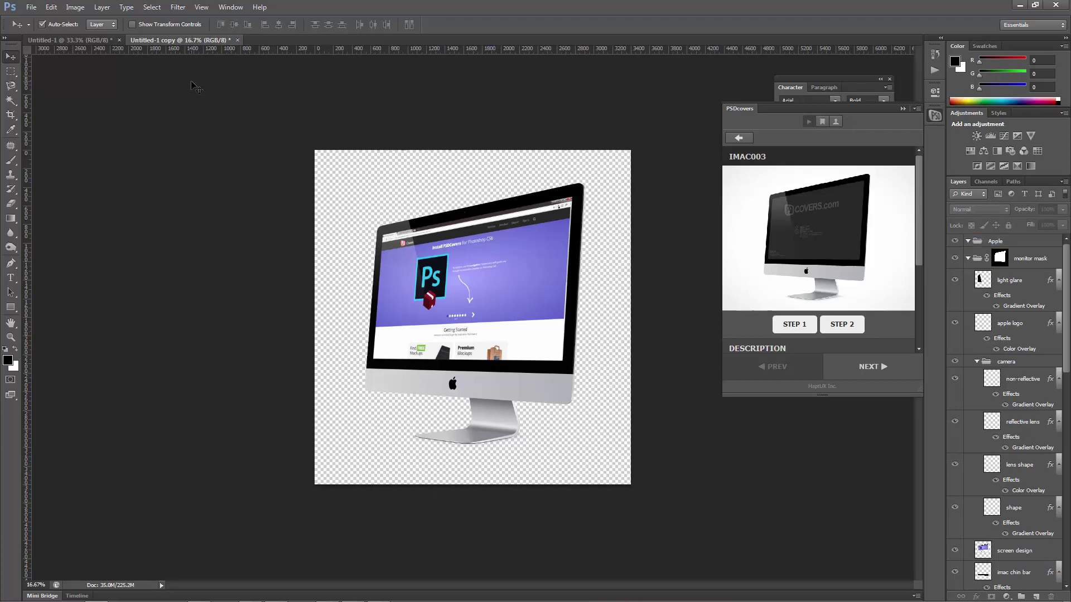
Change the iMac mockup's resolution from 300 to 72 ppi in Image Size
click(71, 8)
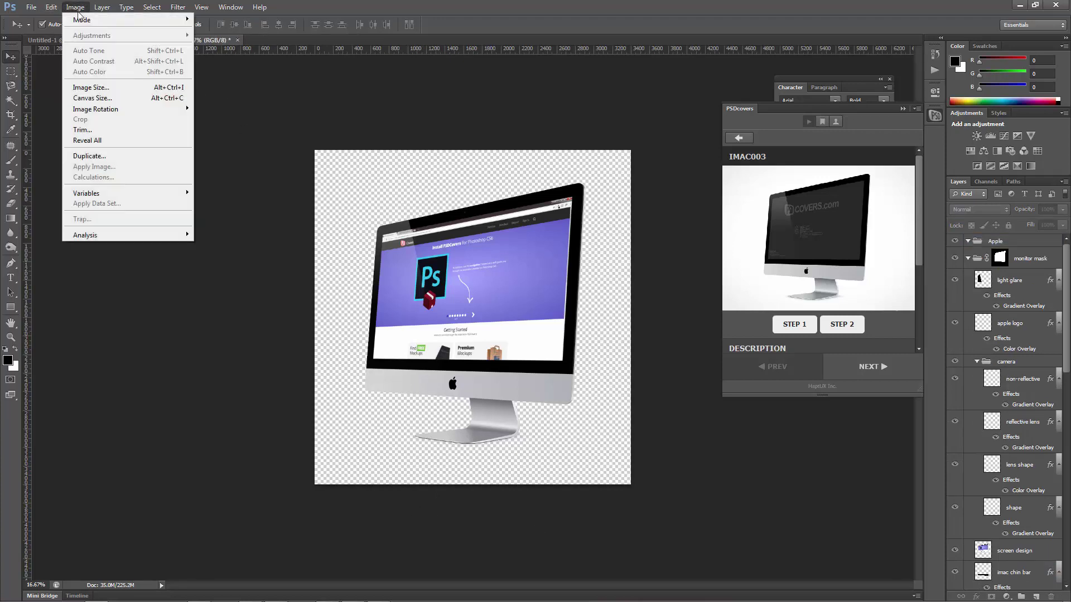
click(124, 88)
drag(594, 238, 514, 233)
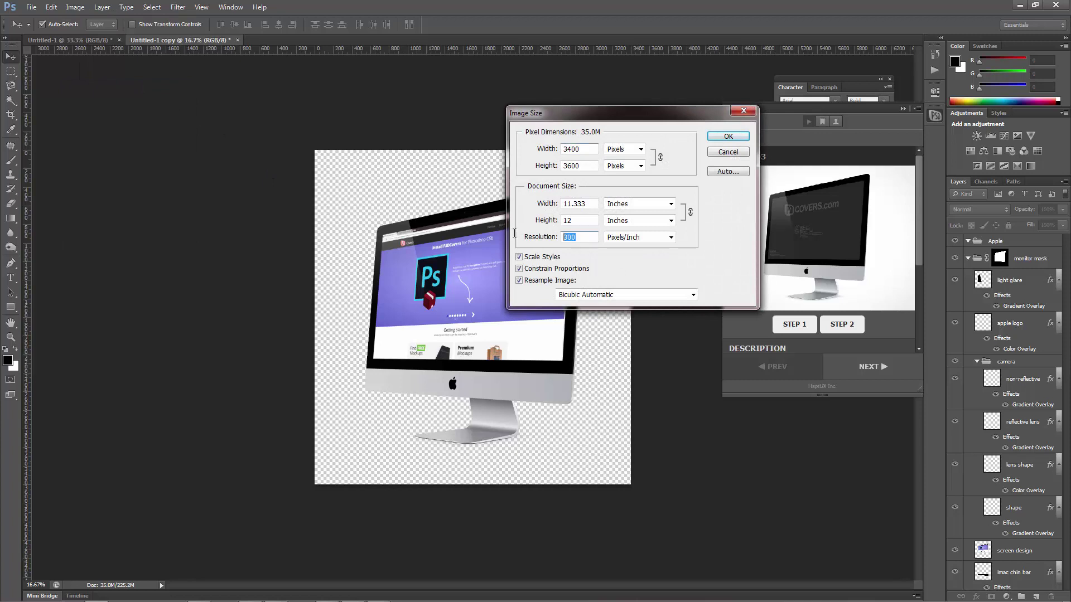
text(72)
click(739, 139)
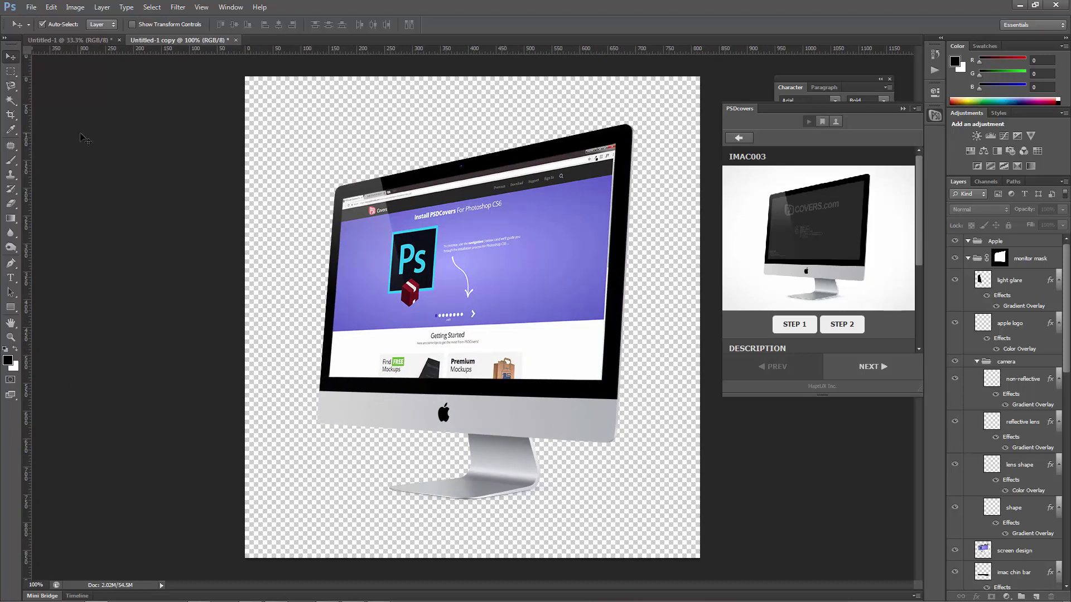
Crop the canvas tightly around the iMac, trimming empty space on all four sides
click(10, 115)
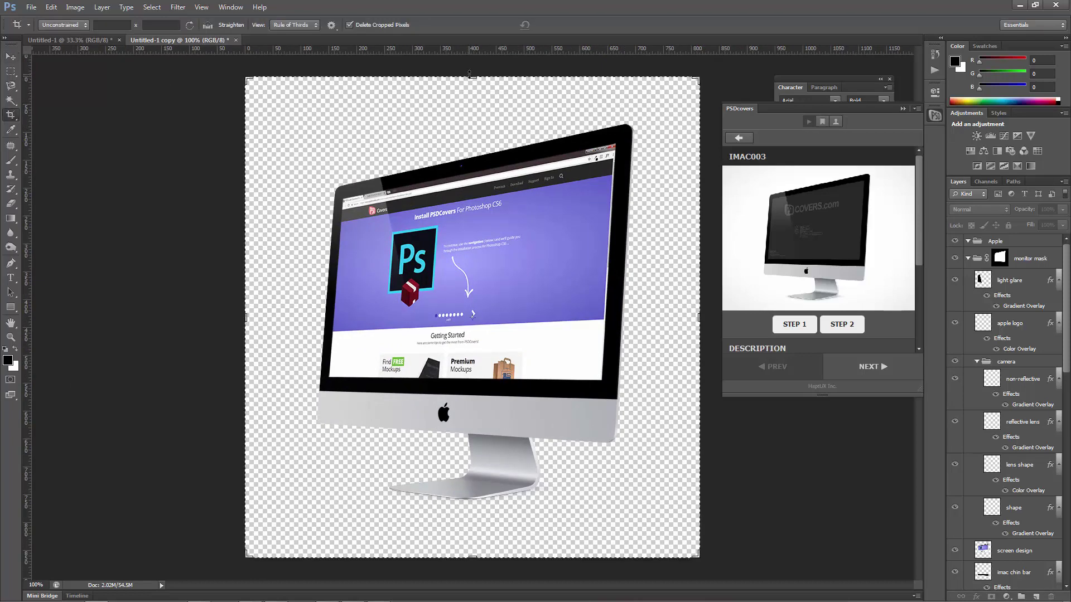
drag(469, 74, 474, 98)
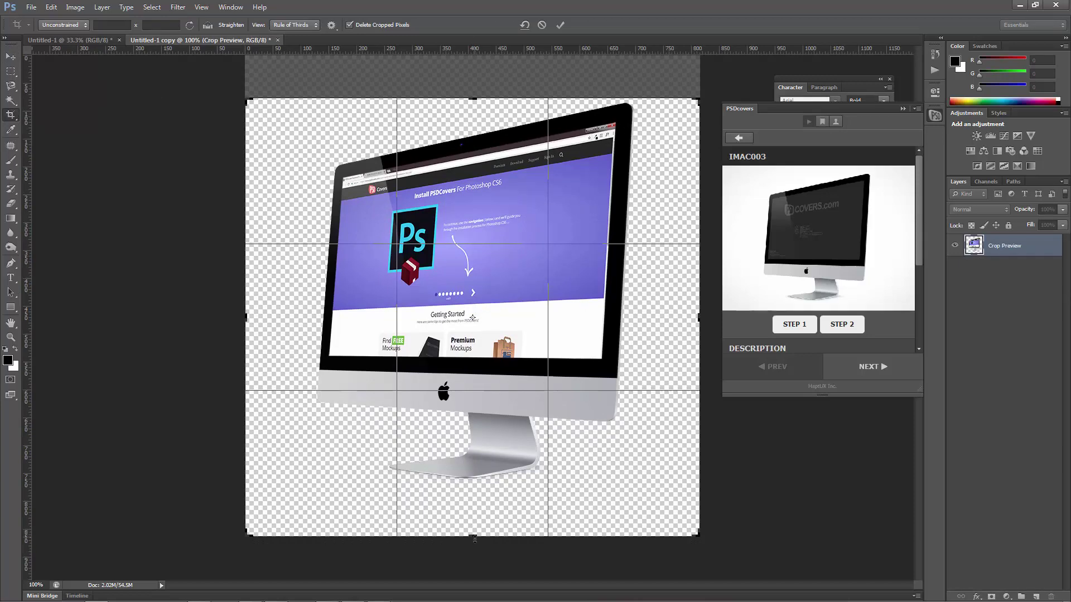
drag(475, 538, 474, 491)
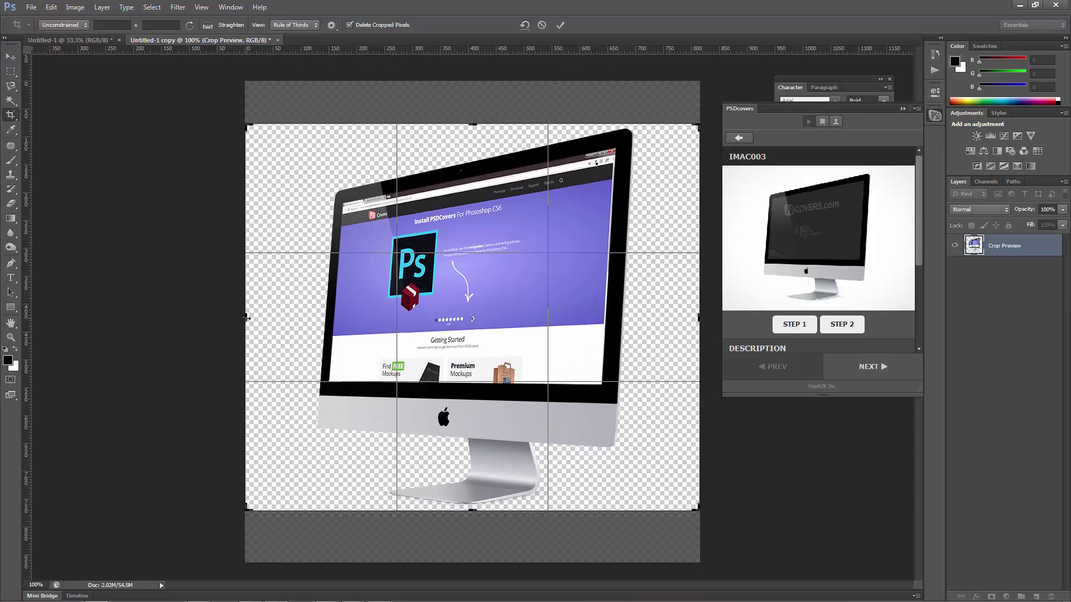
drag(247, 318, 299, 317)
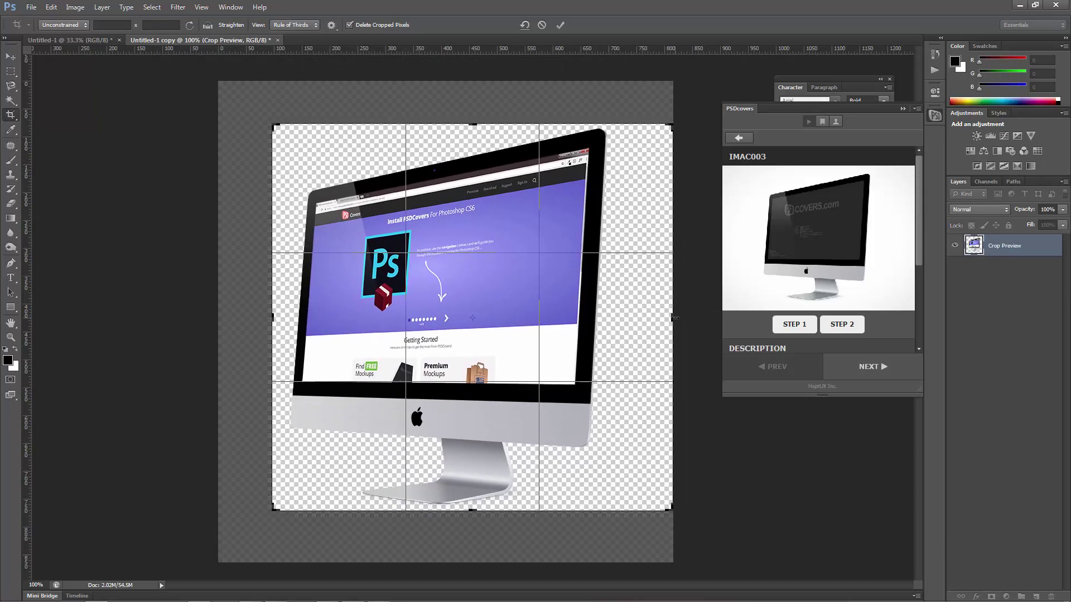
drag(674, 318, 650, 318)
key(Return)
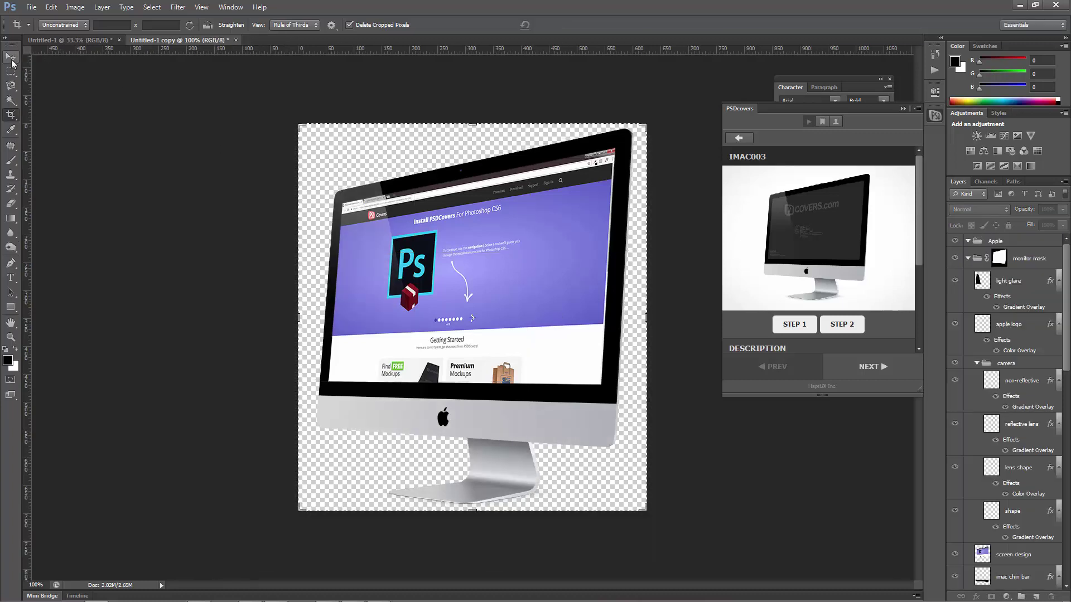
click(11, 59)
Export the iMac mockup through Save for Web as a transparent PNG-24 named OUTPUT-screentest.png in Downloads
click(31, 7)
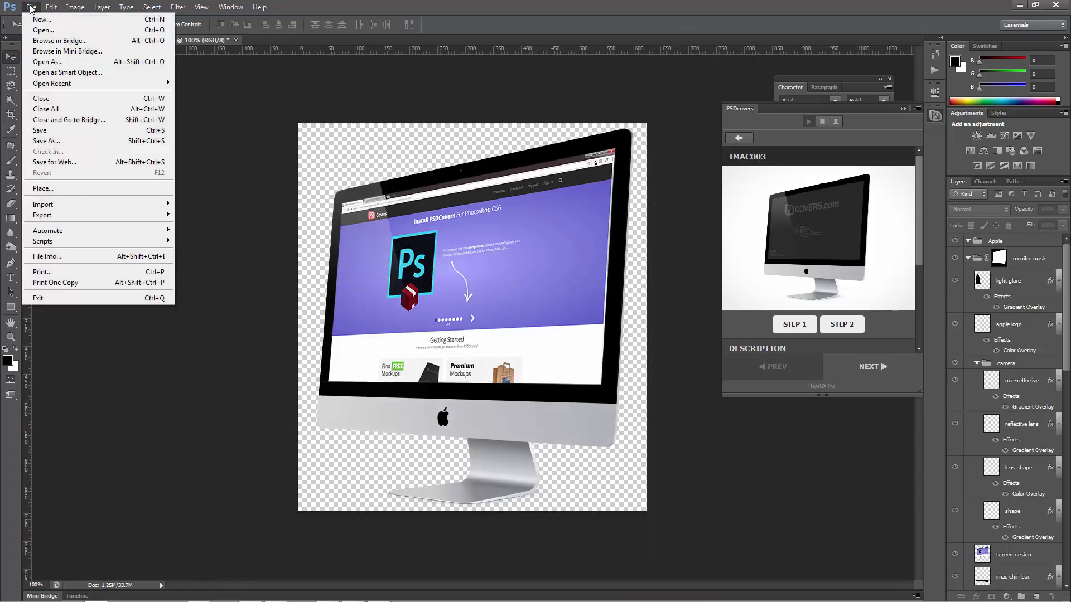
click(71, 162)
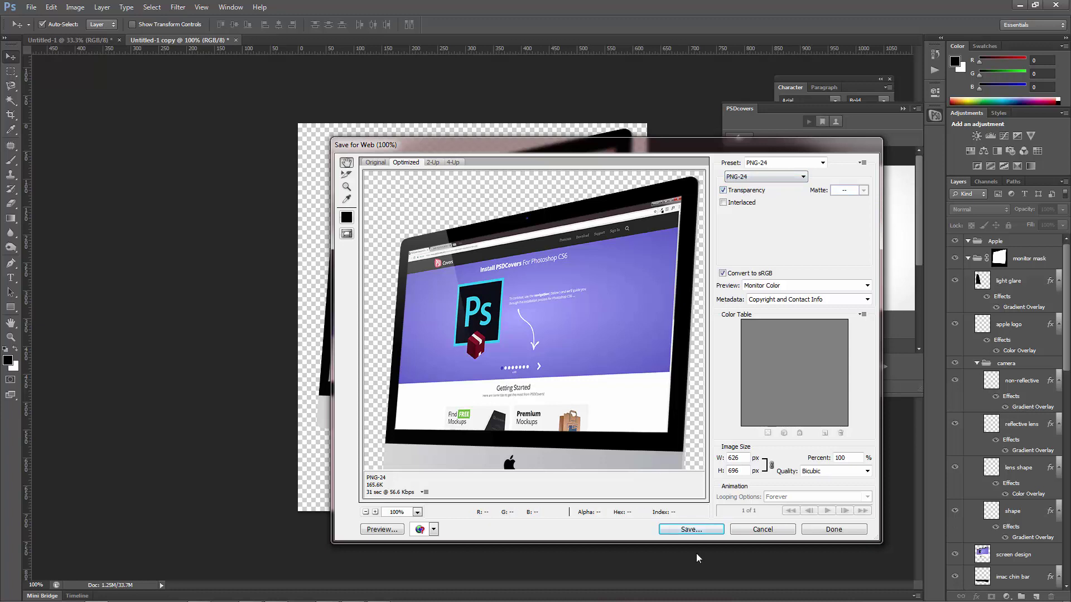
click(696, 531)
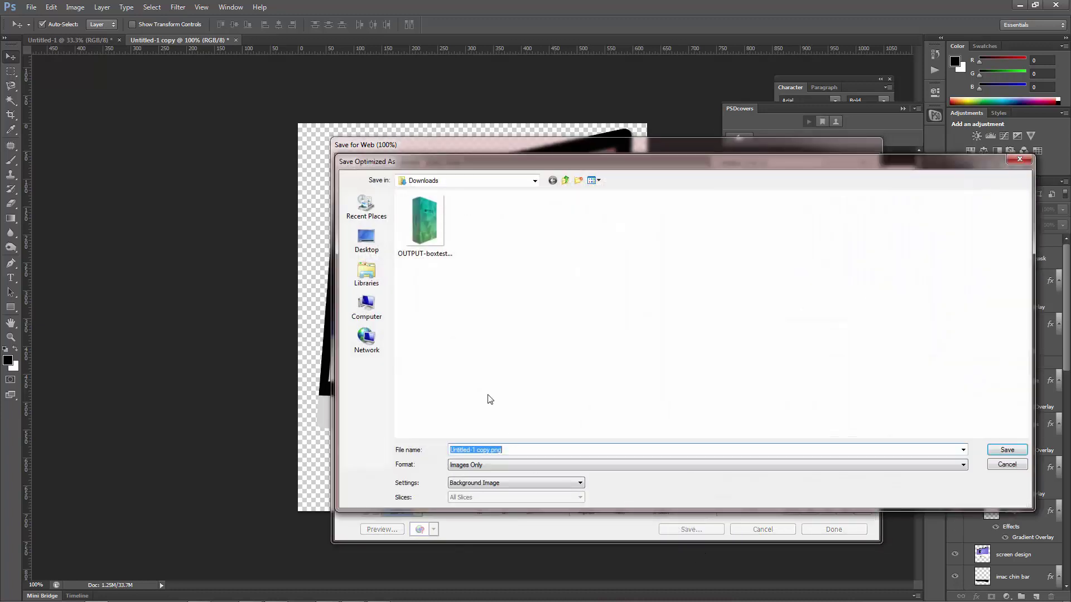
click(423, 223)
click(479, 450)
click(478, 450)
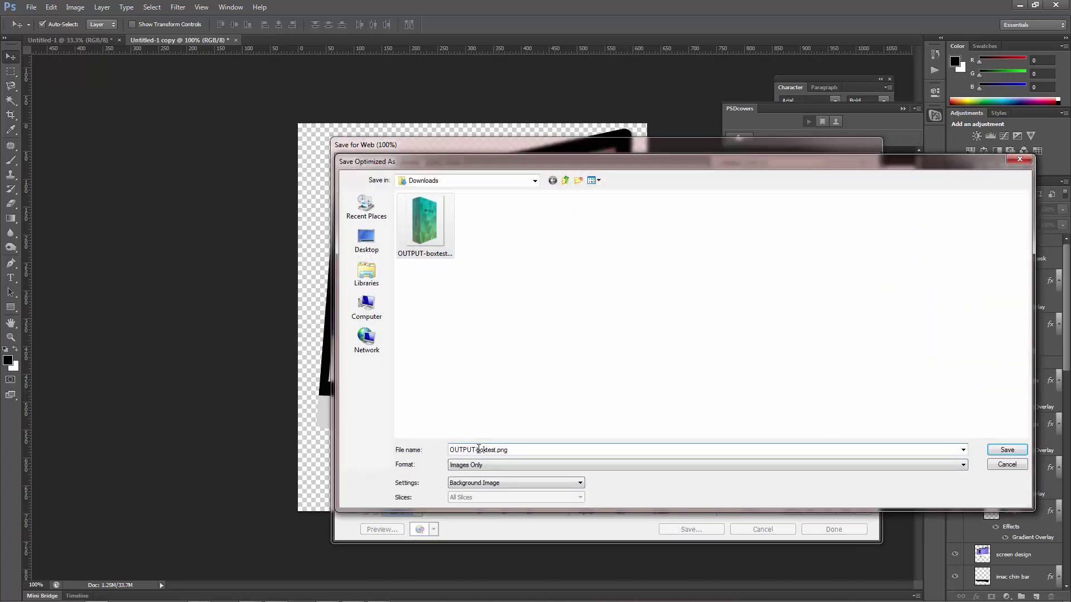
drag(479, 450, 556, 453)
key(BackSpace)
text(screen)
key(Return)
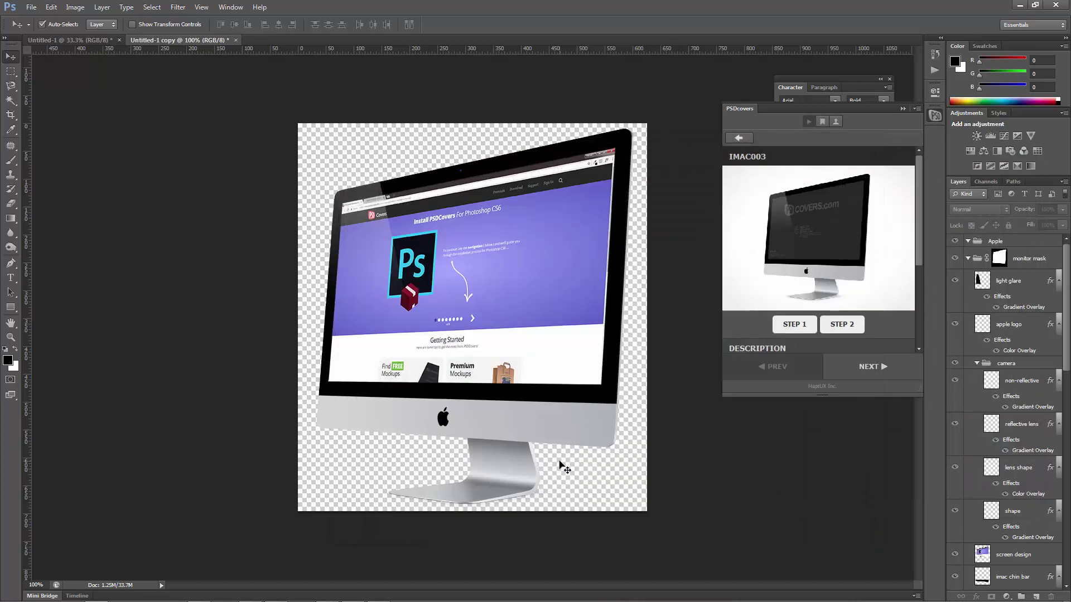
View OUTPUT-screentest.png from Downloads in Photo Viewer, comparing it with OUTPUT-boxtest.png
mouse_move(200, 600)
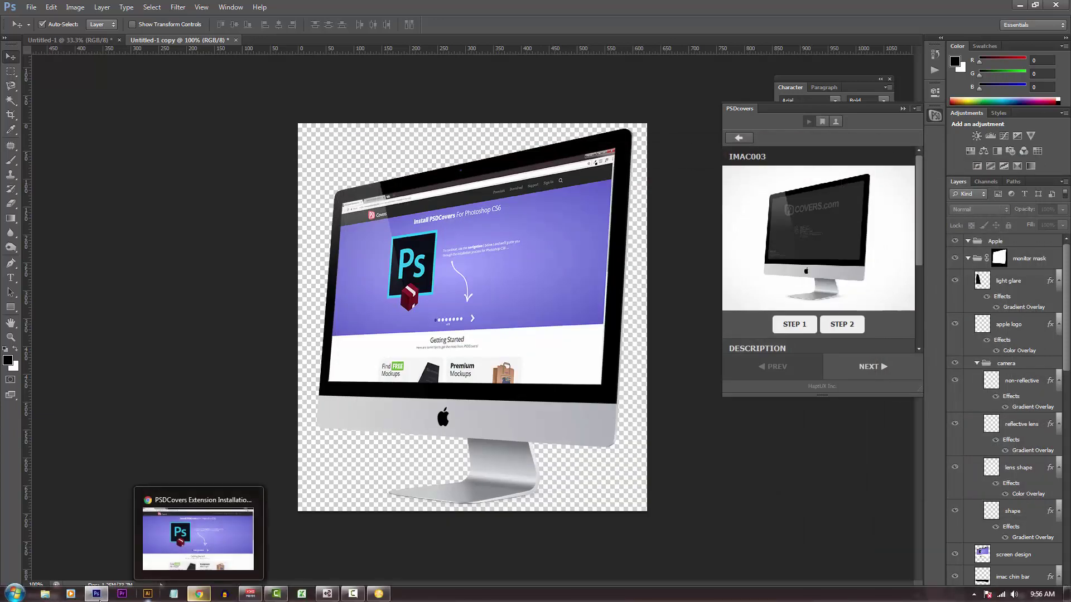
click(44, 595)
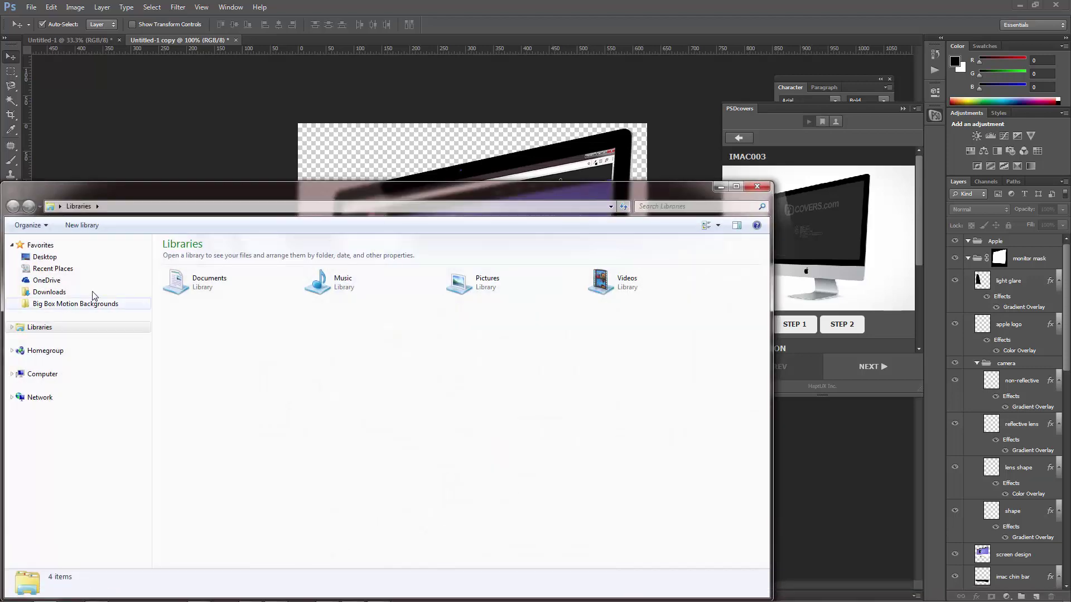
click(103, 293)
double_click(227, 329)
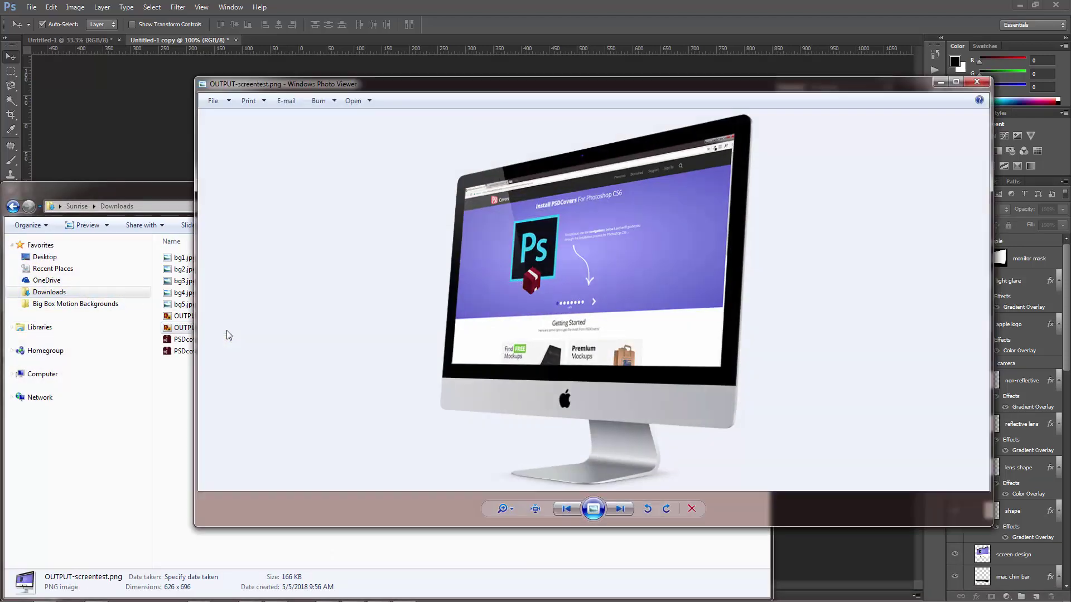
click(563, 512)
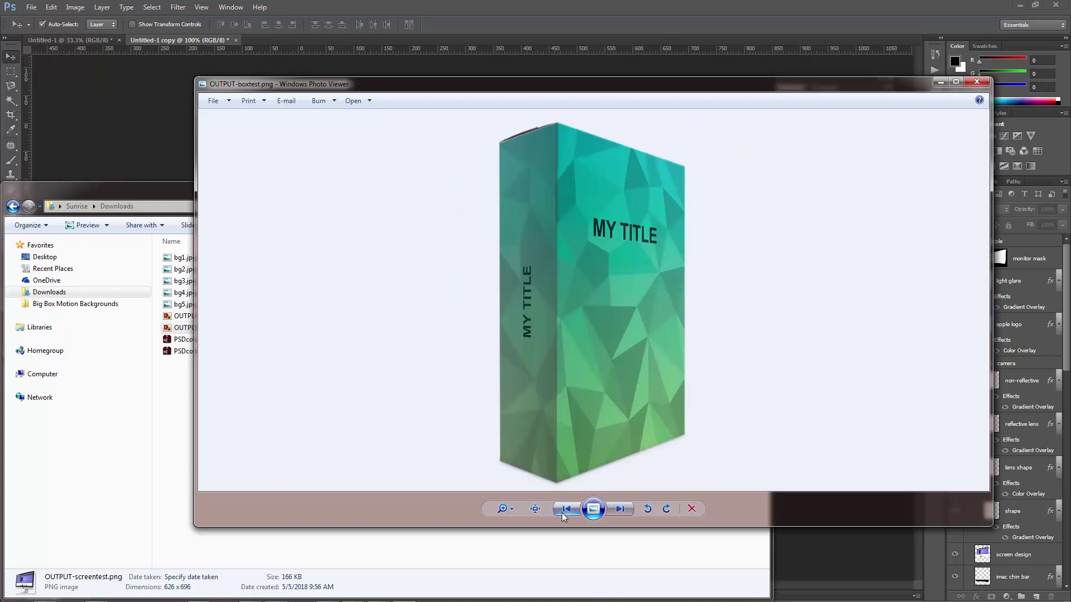
click(616, 511)
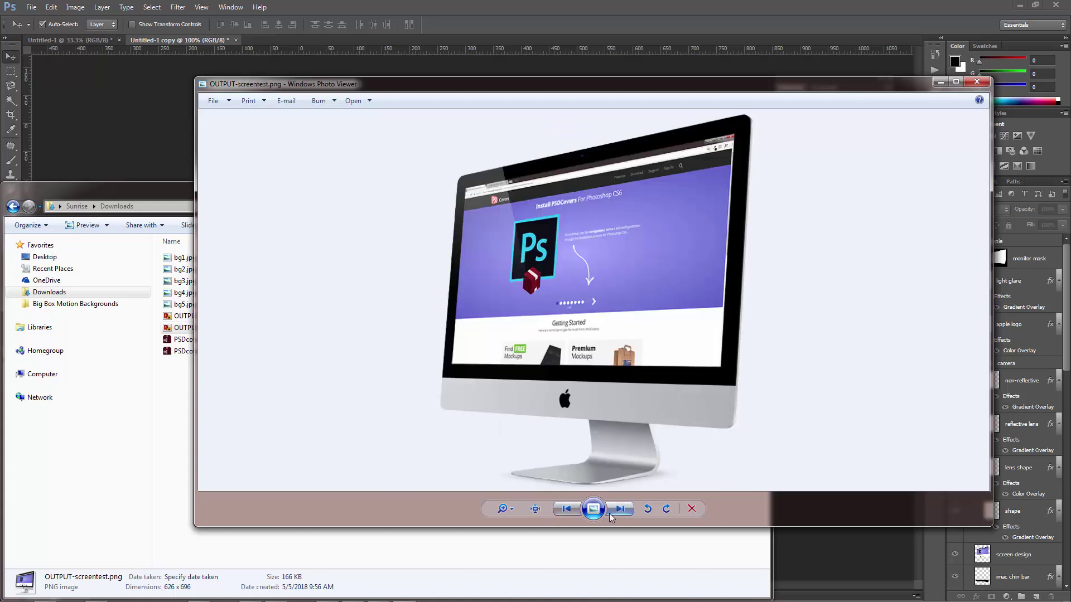